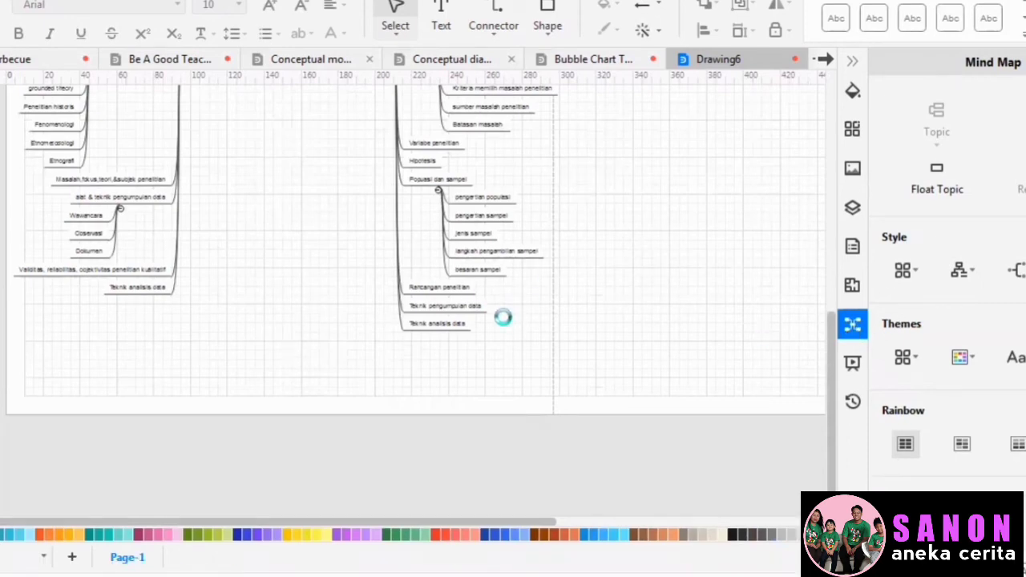
{"action": "scroll", "coordinate": [266, 365], "scroll_direction": "down", "scroll_amount": 3}
{"action": "scroll", "coordinate": [264, 389], "scroll_direction": "up", "scroll_amount": 3}
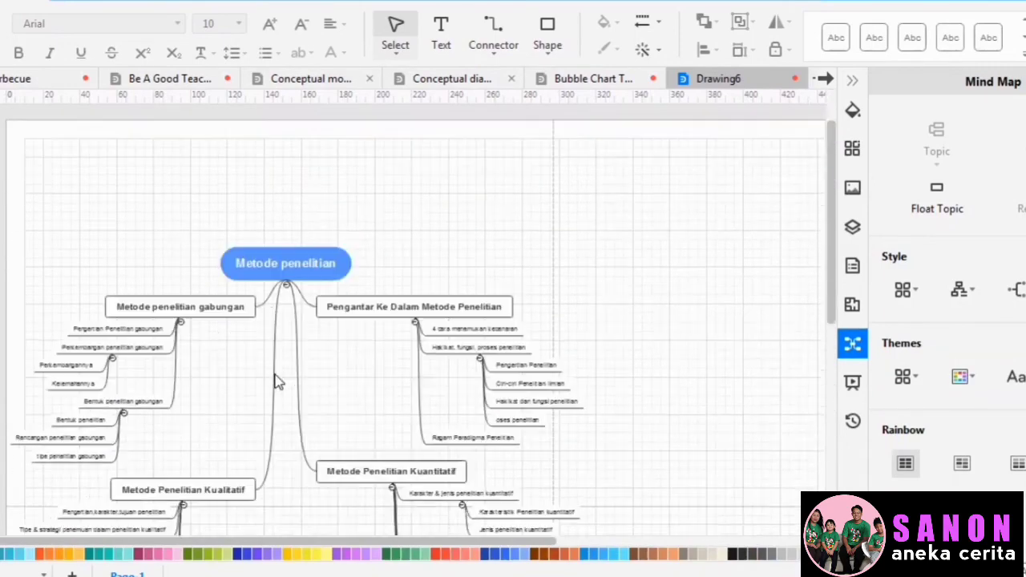
{"action": "scroll", "coordinate": [353, 357], "scroll_direction": "up", "scroll_amount": 1}
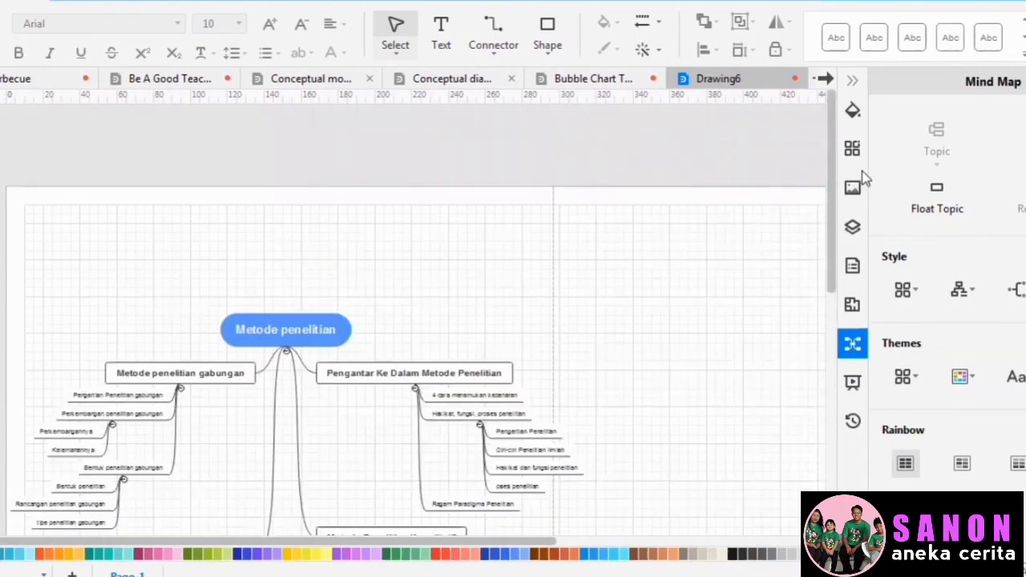
{"action": "scroll", "coordinate": [561, 364], "scroll_direction": "down", "scroll_amount": 2}
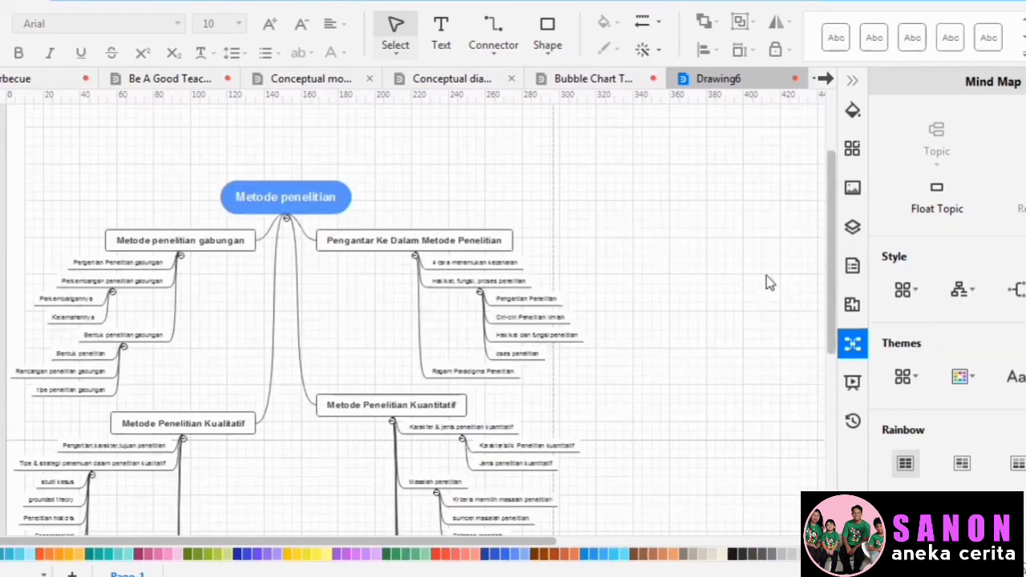
{"action": "scroll", "coordinate": [457, 348], "scroll_direction": "down", "scroll_amount": 4}
{"action": "scroll", "coordinate": [401, 353], "scroll_direction": "up", "scroll_amount": 3}
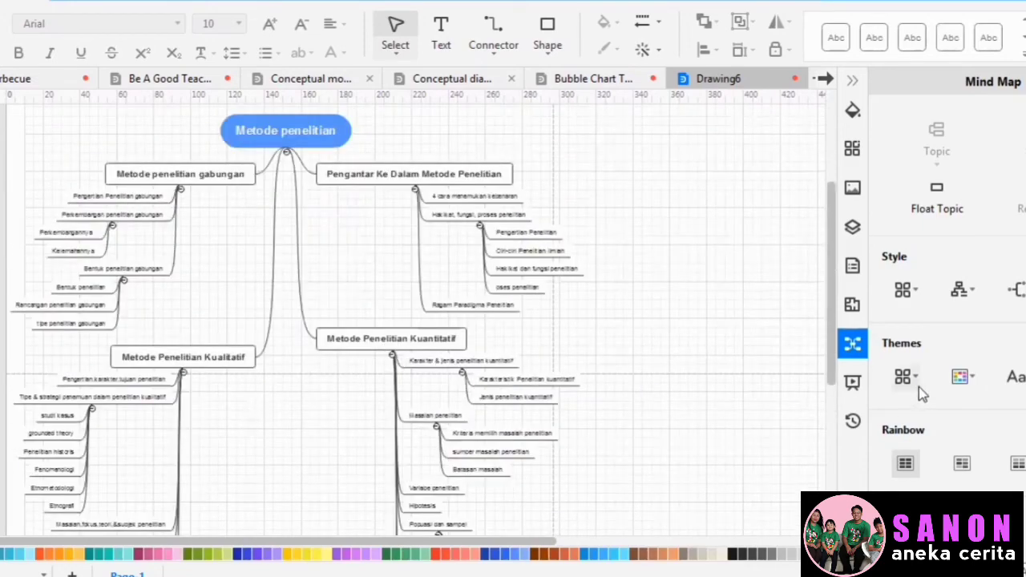
- Try a light-blue and a purple theme color scheme on the mind map
{"action": "left_click", "coordinate": [972, 382]}
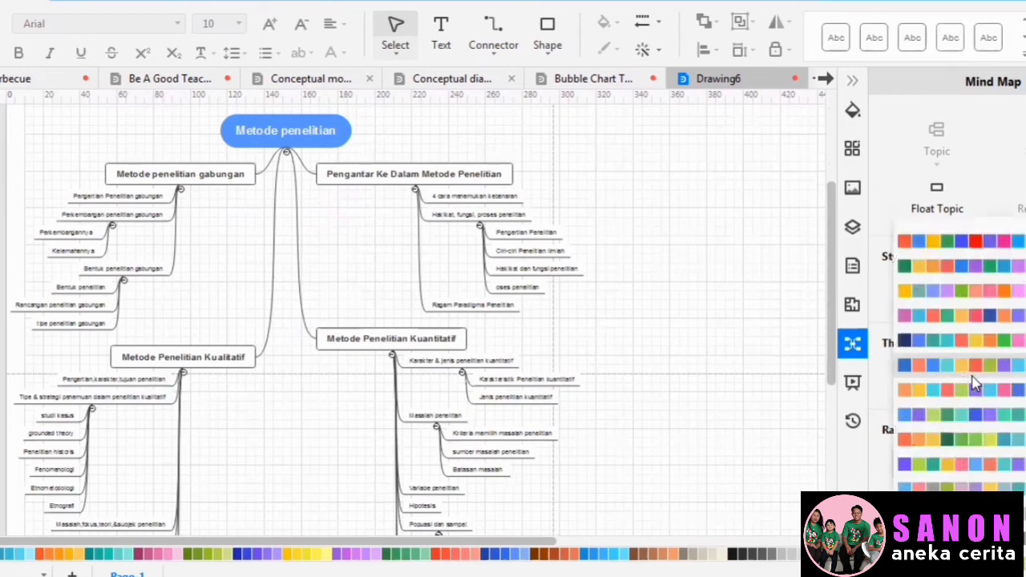
{"action": "left_click", "coordinate": [977, 323]}
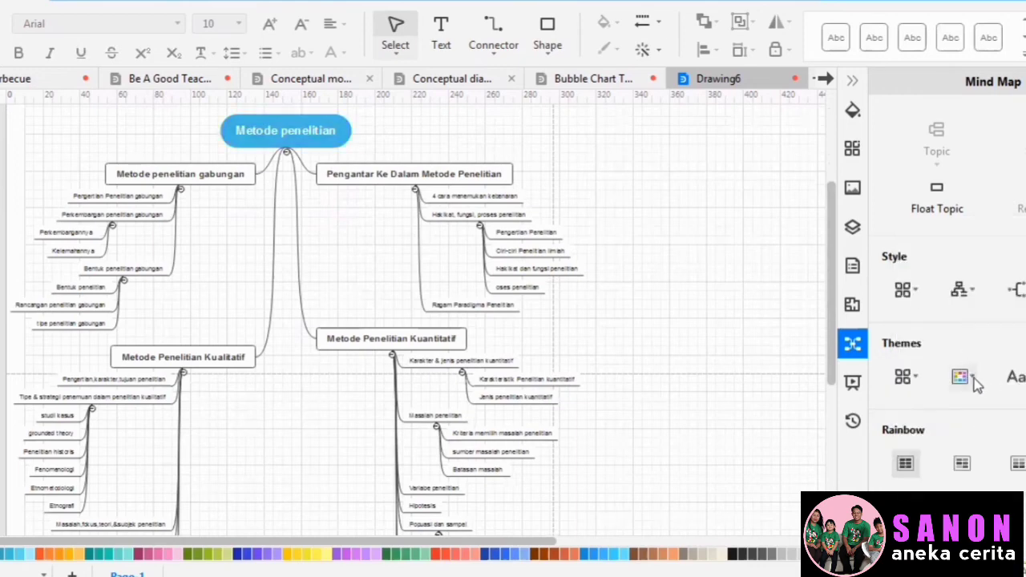
{"action": "left_click", "coordinate": [962, 377]}
{"action": "left_click", "coordinate": [965, 422]}
{"action": "scroll", "coordinate": [987, 437], "scroll_direction": "down", "scroll_amount": 2}
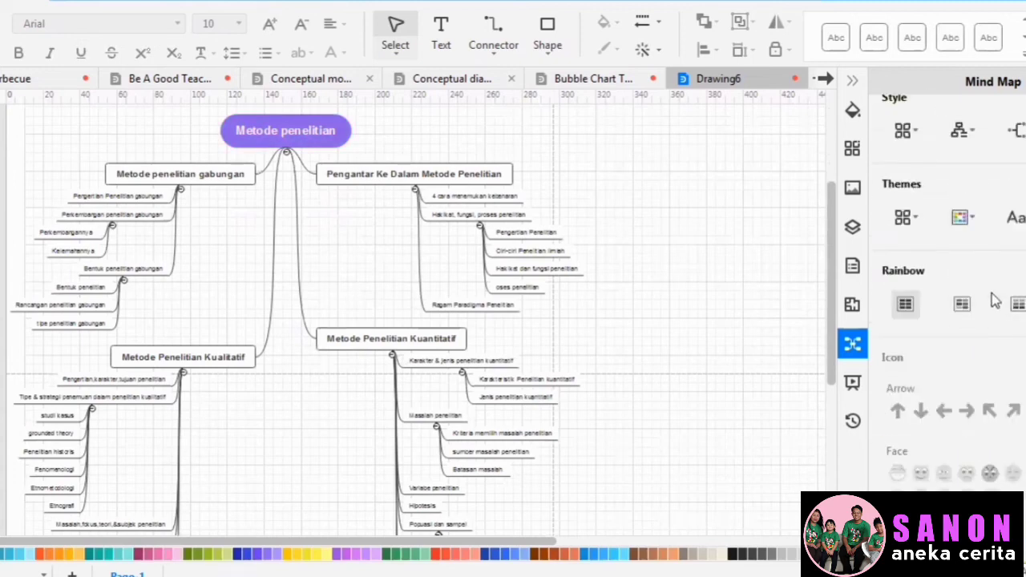
{"action": "scroll", "coordinate": [1000, 268], "scroll_direction": "up", "scroll_amount": 1}
{"action": "scroll", "coordinate": [986, 277], "scroll_direction": "up", "scroll_amount": 1}
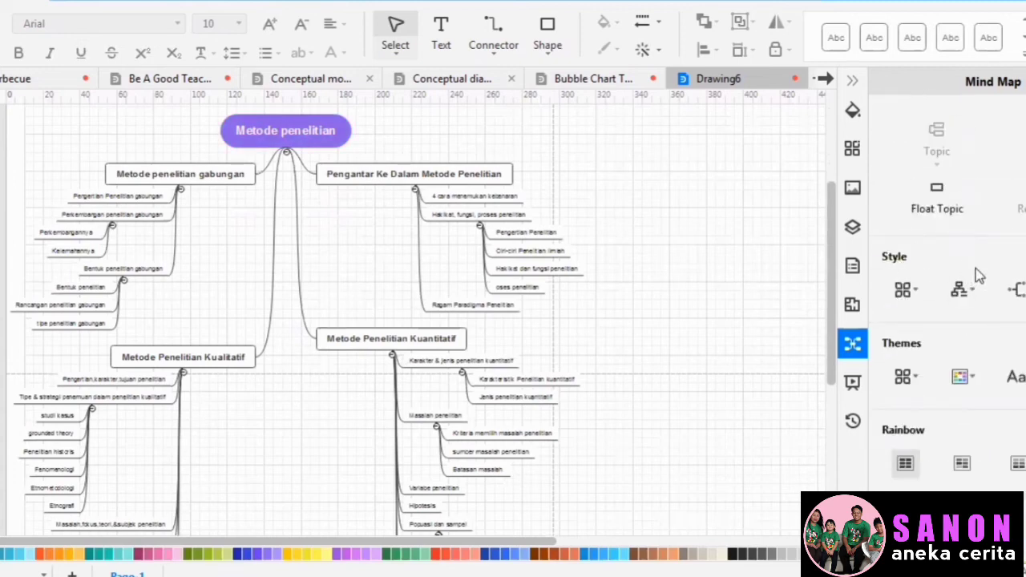
- Apply the dark mind map theme with a grey diamond central topic and colored parallelogram main topics
{"action": "left_click", "coordinate": [919, 382]}
{"action": "left_click", "coordinate": [919, 379]}
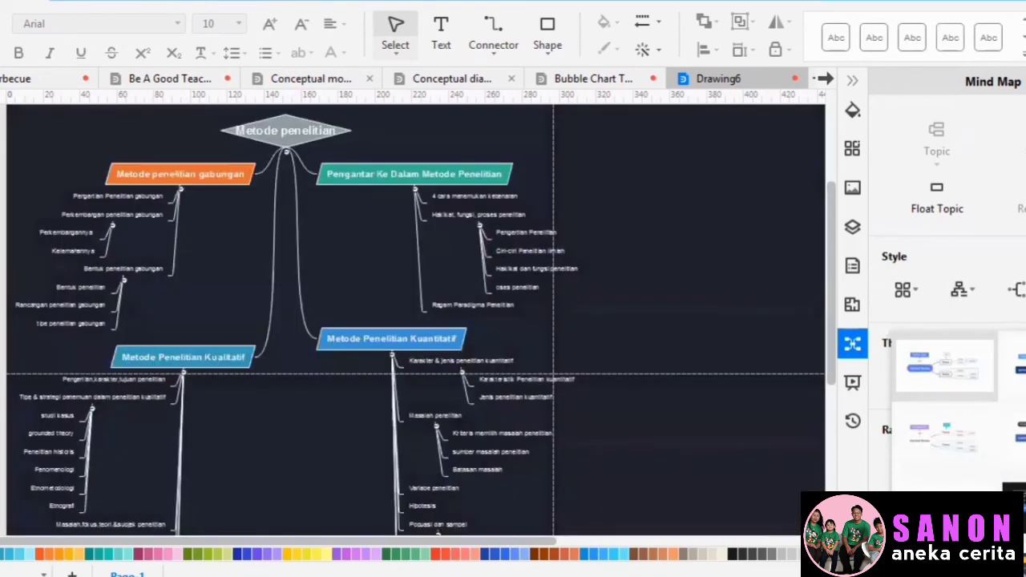
{"action": "left_click", "coordinate": [1017, 510]}
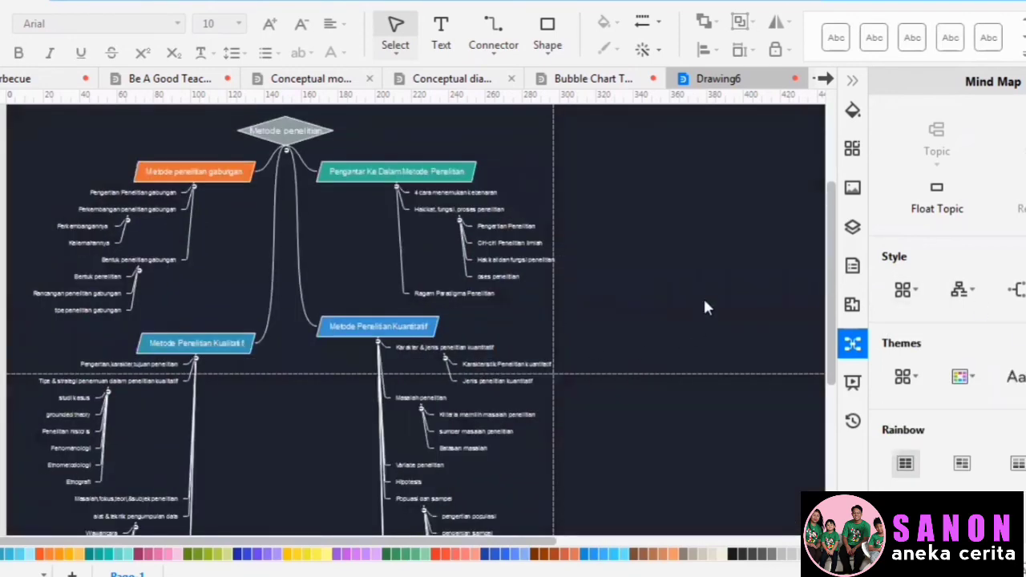
- Give the "4 cara menemukan kebenaran" topic a red outline and a rounded rectangle shape
{"action": "scroll", "coordinate": [637, 277], "scroll_direction": "up", "scroll_amount": 5}
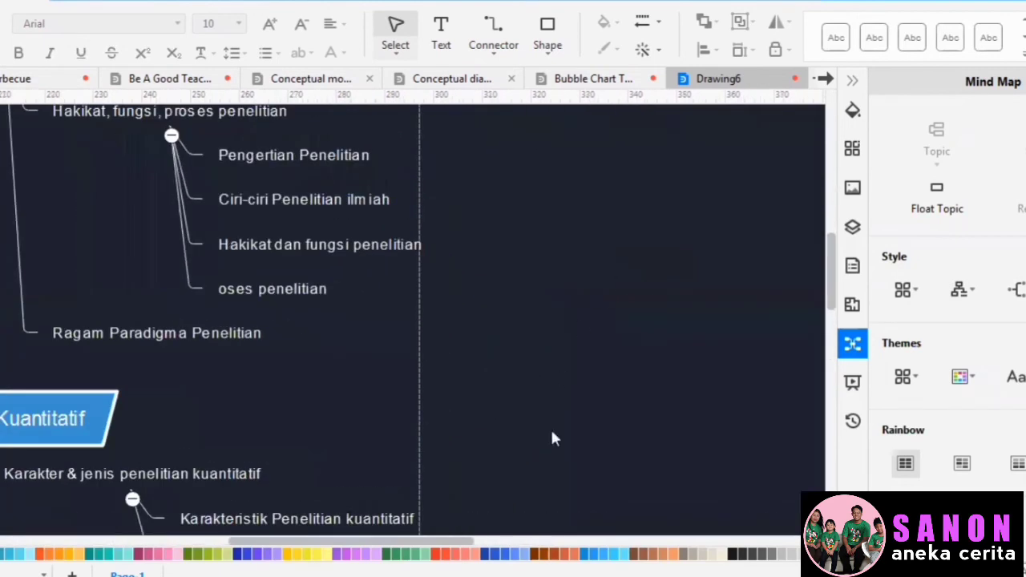
{"action": "scroll", "coordinate": [246, 500], "scroll_direction": "down", "scroll_amount": 3}
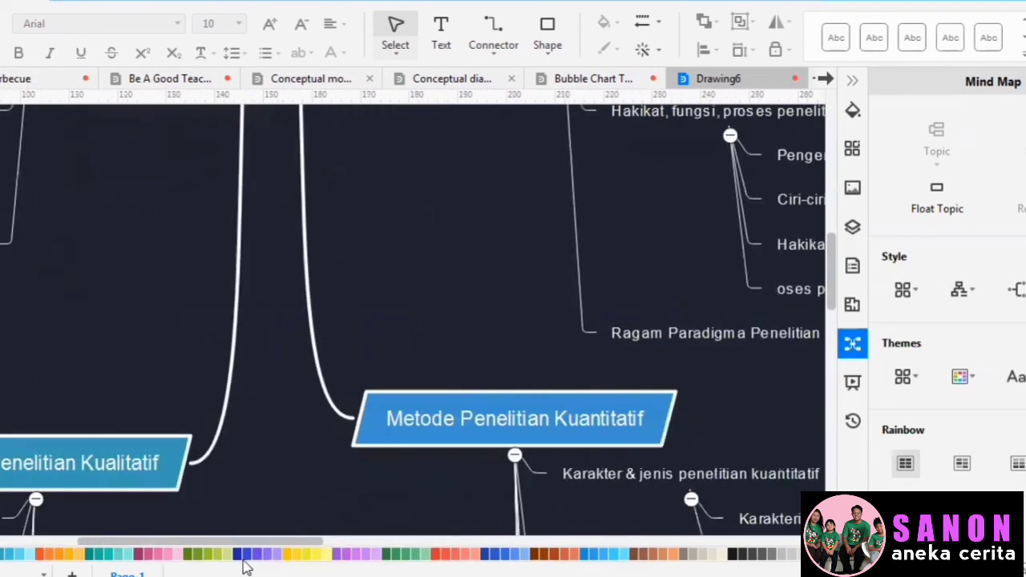
{"action": "scroll", "coordinate": [412, 373], "scroll_direction": "left", "scroll_amount": 2}
{"action": "scroll", "coordinate": [407, 365], "scroll_direction": "down", "scroll_amount": 1}
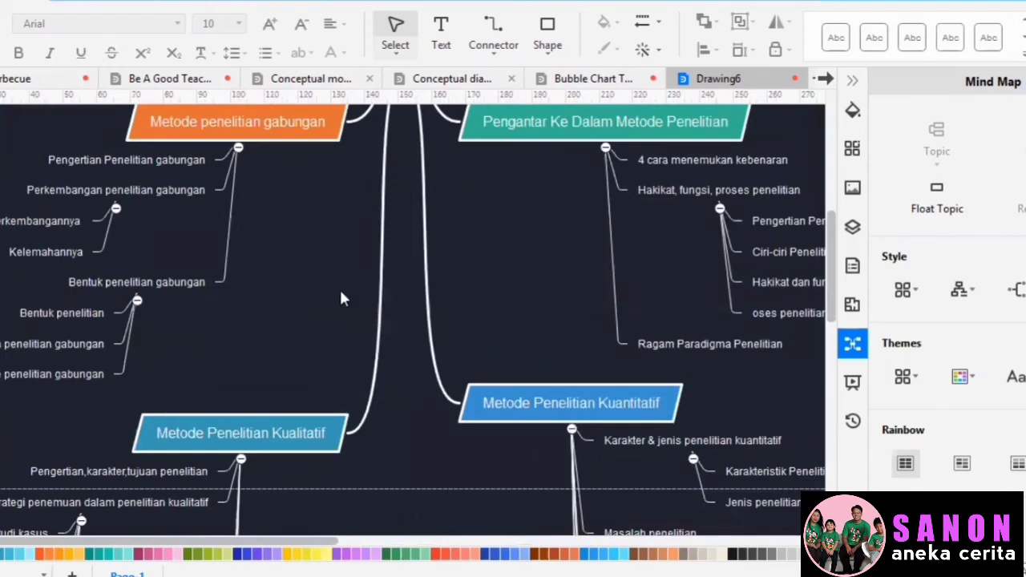
{"action": "scroll", "coordinate": [341, 293], "scroll_direction": "down", "scroll_amount": 2}
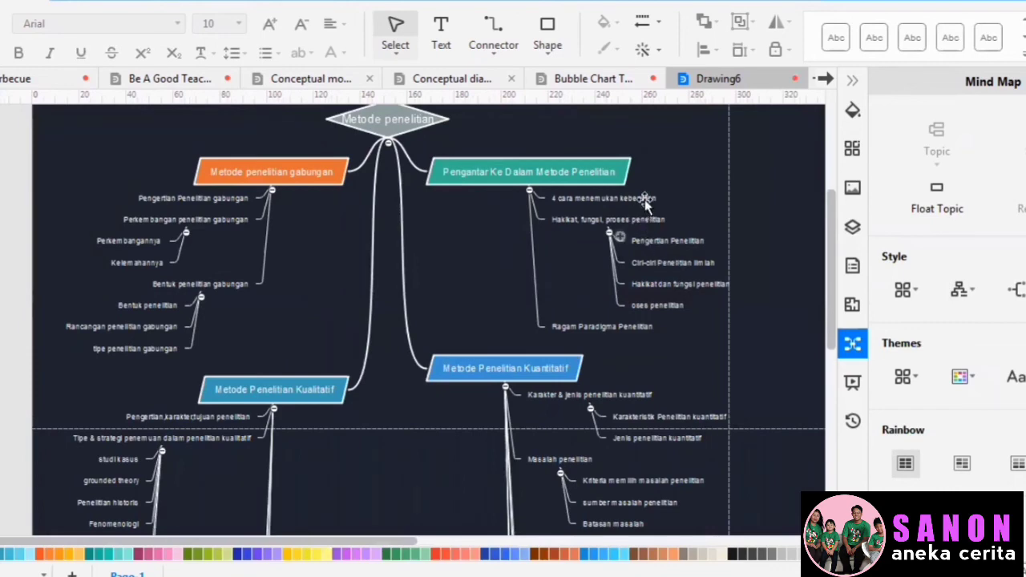
{"action": "left_click", "coordinate": [646, 206]}
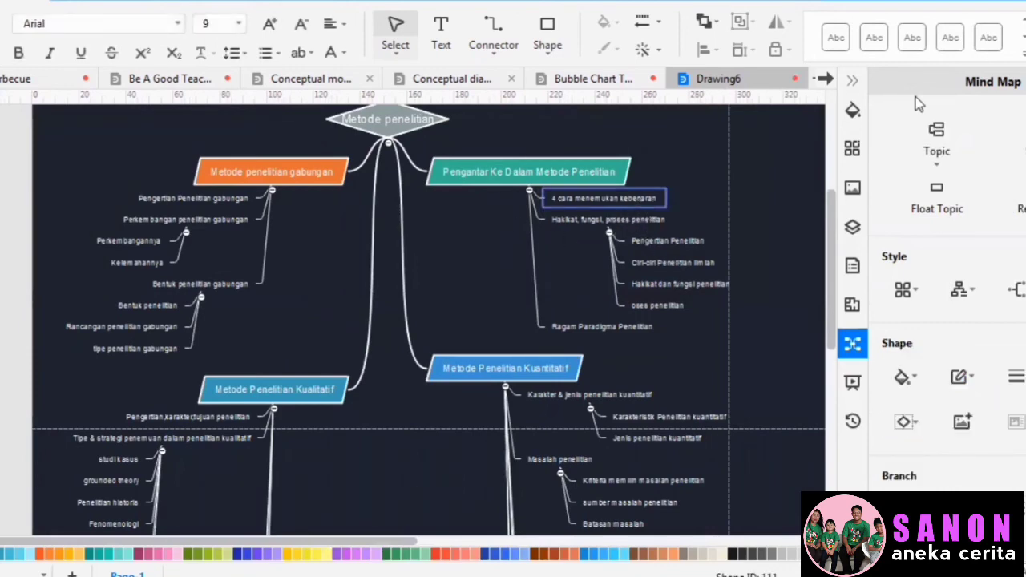
{"action": "scroll", "coordinate": [917, 322], "scroll_direction": "down", "scroll_amount": 3}
{"action": "left_click", "coordinate": [917, 318]}
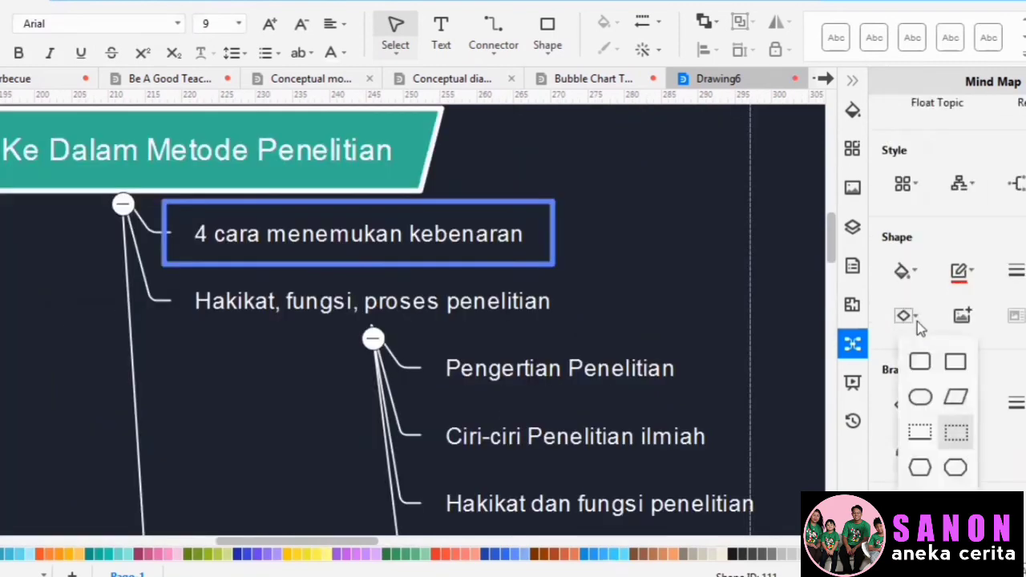
{"action": "left_click", "coordinate": [920, 362]}
{"action": "left_click", "coordinate": [658, 275]}
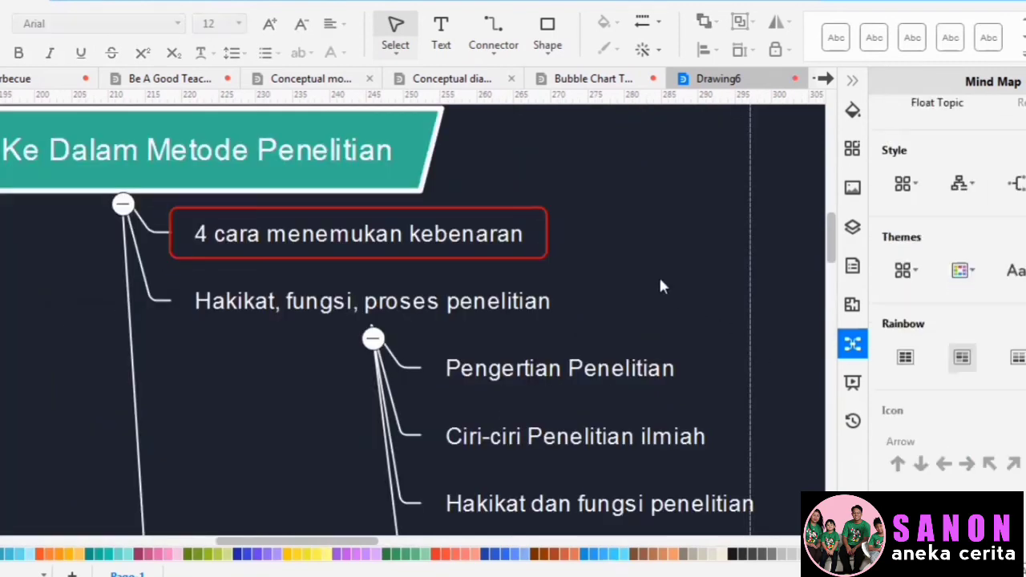
- Change the shape of the "4 cara menemukan kebenaran" topic to the underline style
{"action": "left_click", "coordinate": [516, 259]}
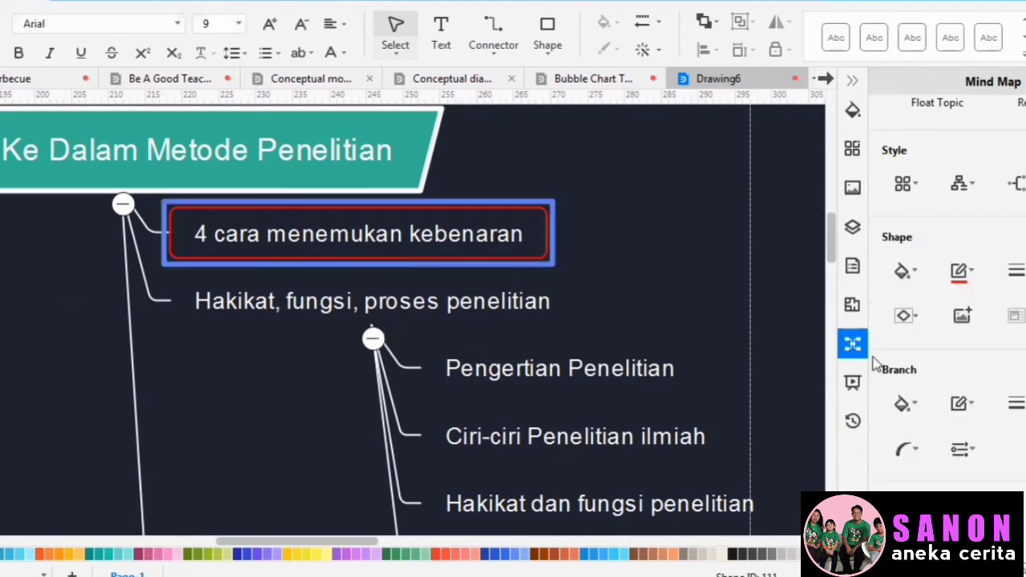
{"action": "left_click", "coordinate": [916, 317]}
{"action": "left_click", "coordinate": [920, 432]}
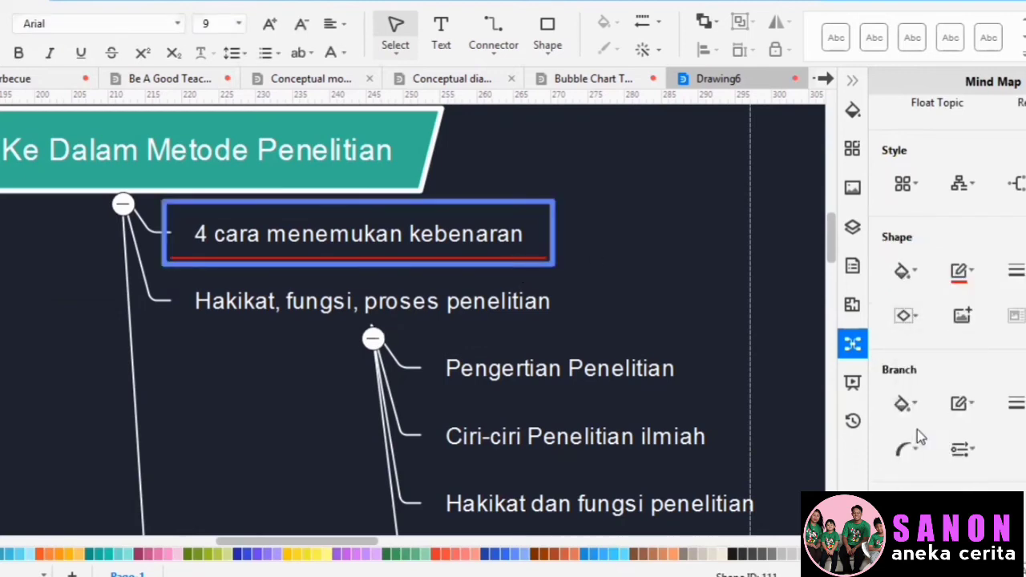
{"action": "left_click", "coordinate": [620, 291]}
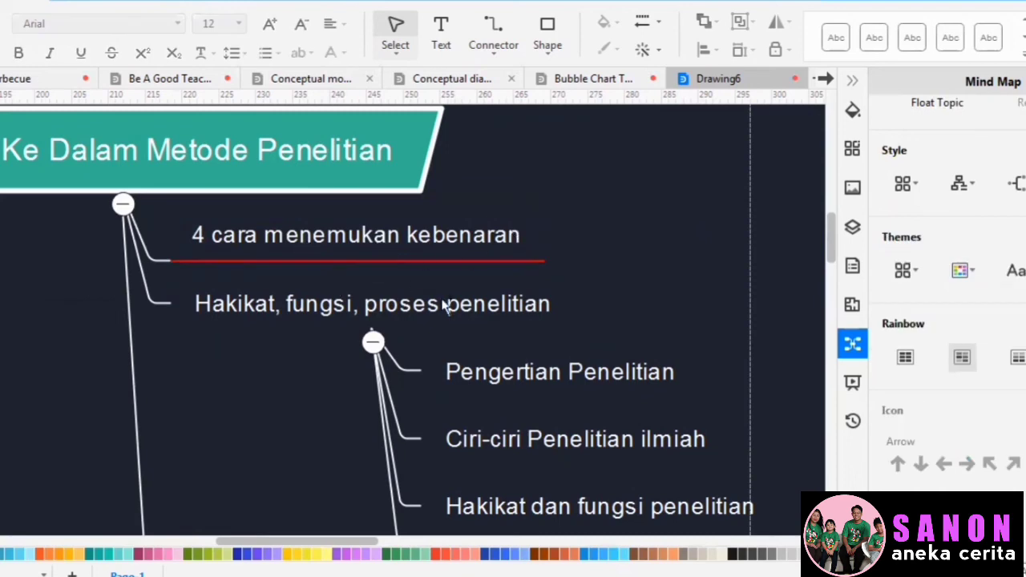
- Set the underline shape on the "Hakikat, fungsi, proses penelitian" topic and its four subtopics together
{"action": "scroll", "coordinate": [453, 315], "scroll_direction": "down", "scroll_amount": 2}
{"action": "scroll", "coordinate": [453, 316], "scroll_direction": "down", "scroll_amount": 2}
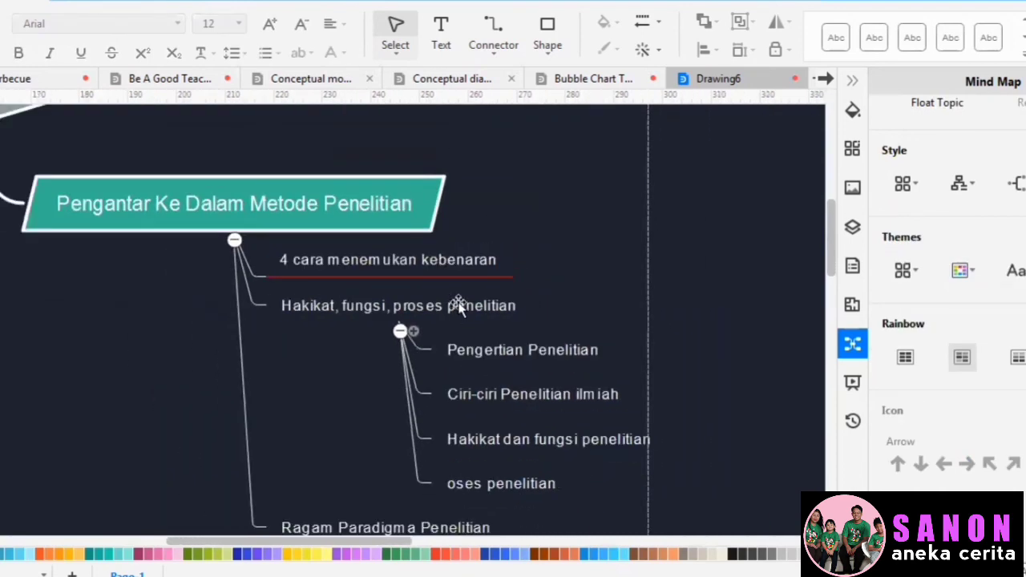
{"action": "left_click", "coordinate": [458, 300]}
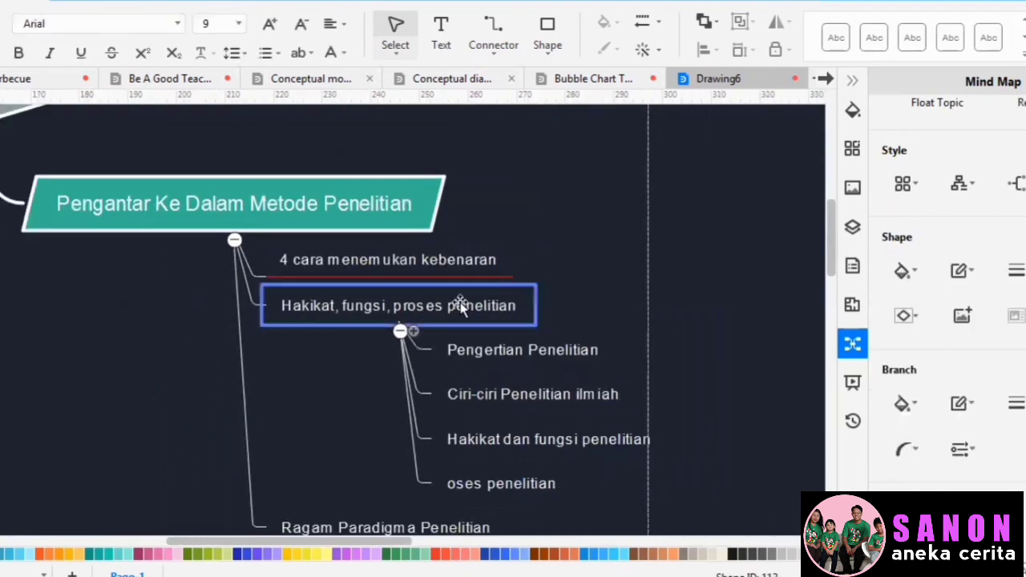
{"action": "left_click", "coordinate": [503, 396], "text": "ctrl"}
{"action": "left_click", "coordinate": [495, 439], "text": "ctrl"}
{"action": "left_click", "coordinate": [534, 473], "text": "ctrl"}
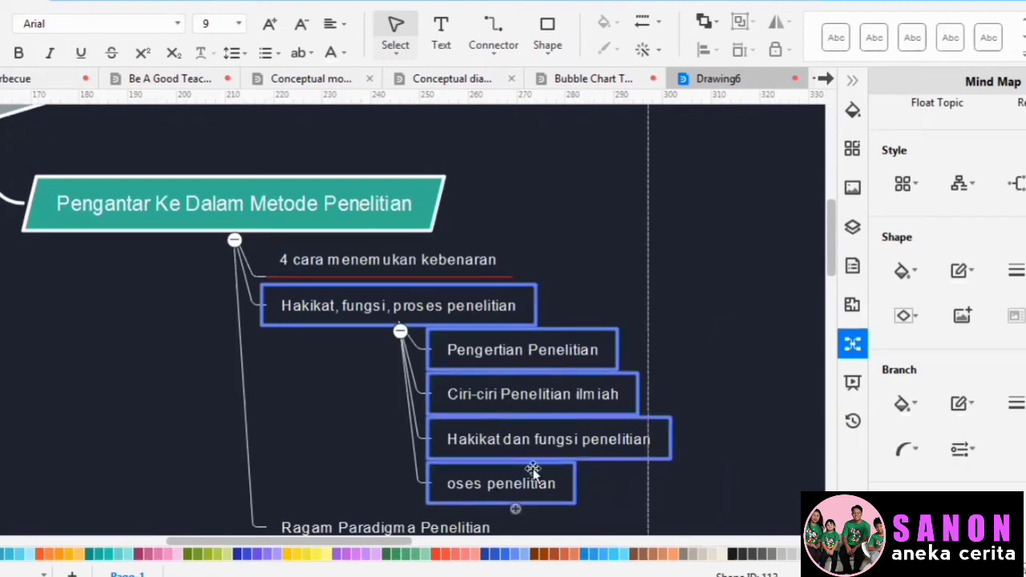
{"action": "left_click", "coordinate": [916, 318]}
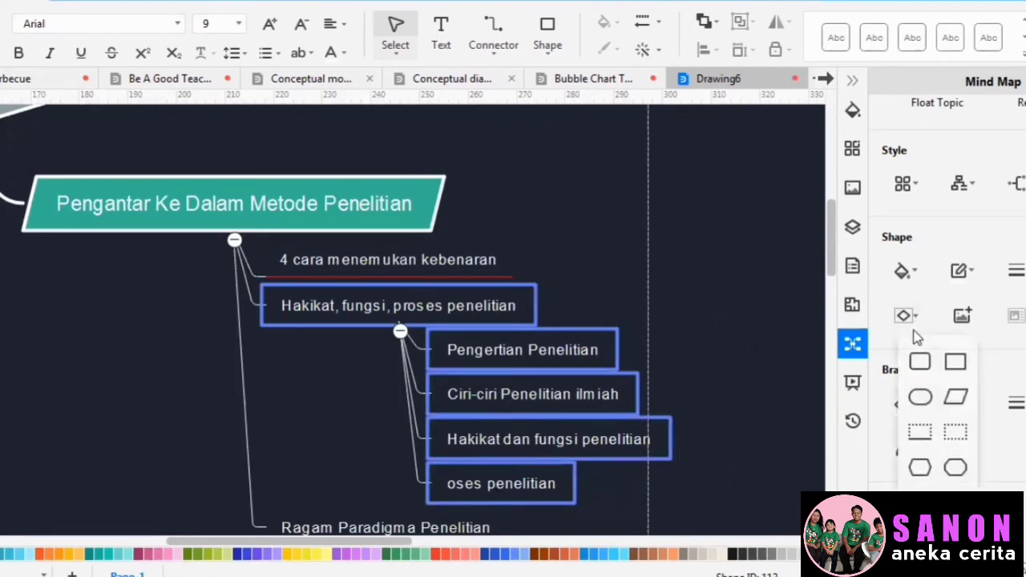
{"action": "left_click", "coordinate": [920, 433]}
{"action": "left_click", "coordinate": [688, 411]}
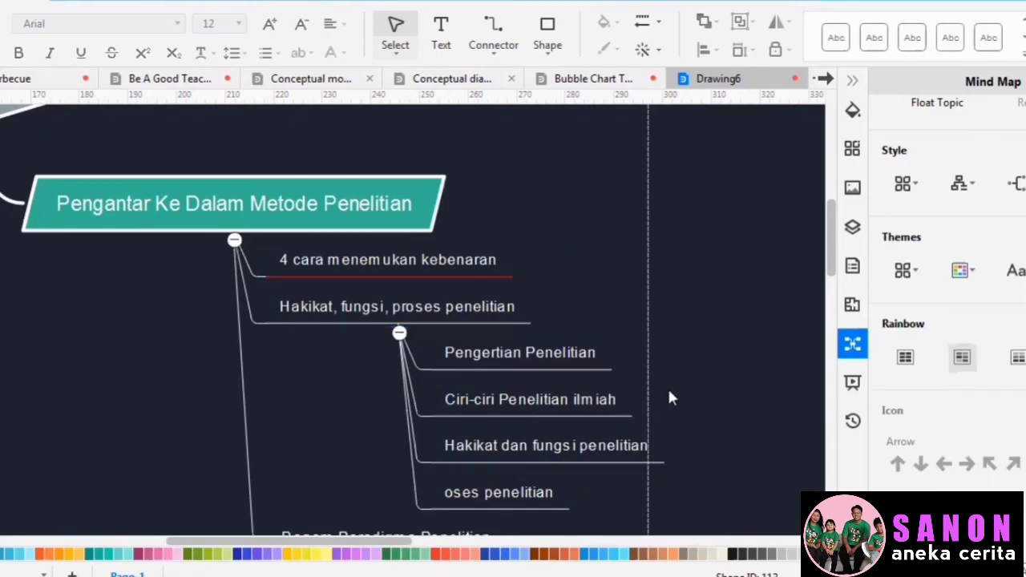
- Correct the text of the last subtopic under "Hakikat, fungsi, proses penelitian" to "Proses penelitian"
{"action": "scroll", "coordinate": [601, 401], "scroll_direction": "down", "scroll_amount": 2}
{"action": "left_click", "coordinate": [454, 433]}
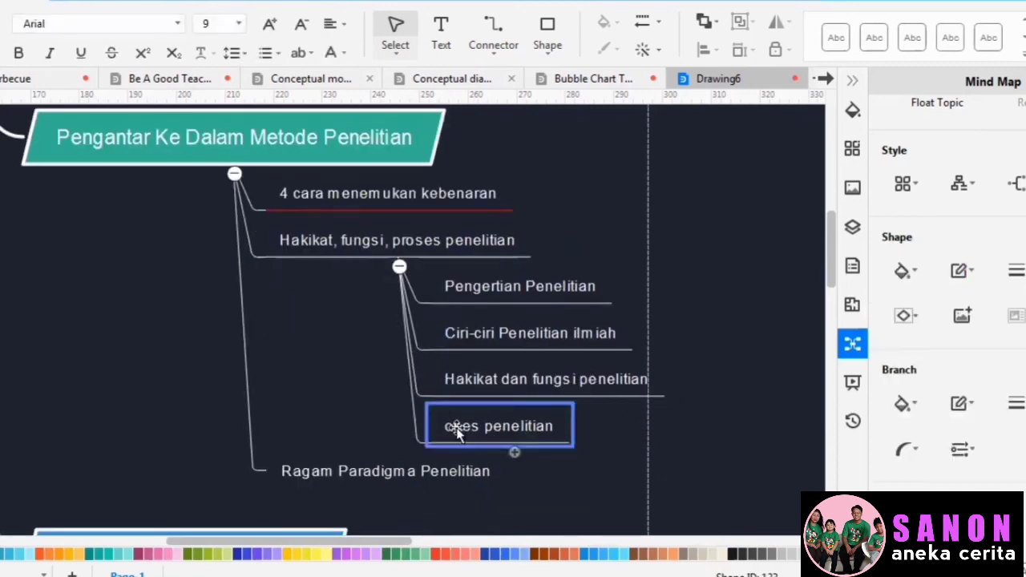
{"action": "left_click", "coordinate": [450, 428]}
{"action": "left_click", "coordinate": [485, 423]}
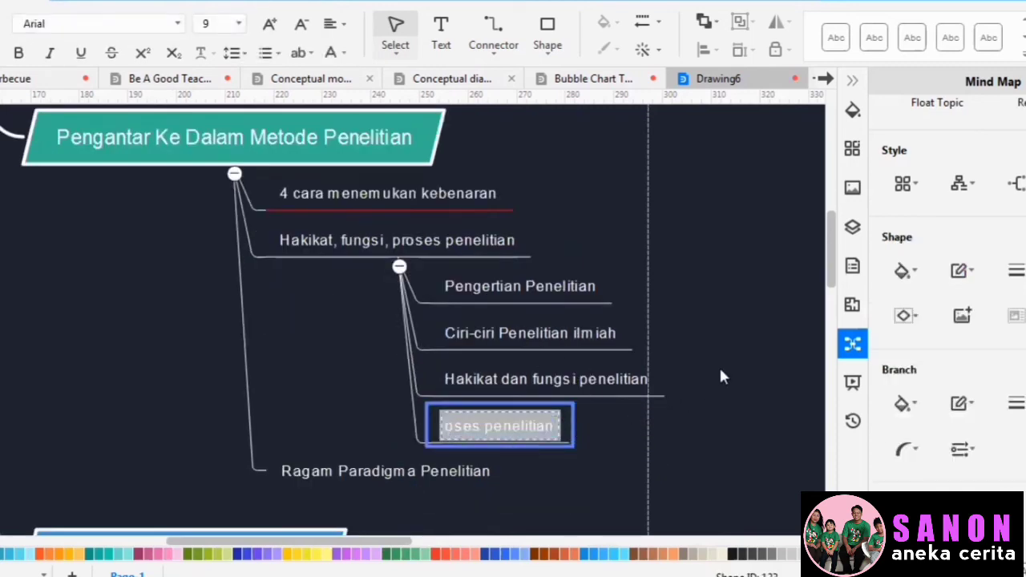
{"action": "type", "text": "Pr"}
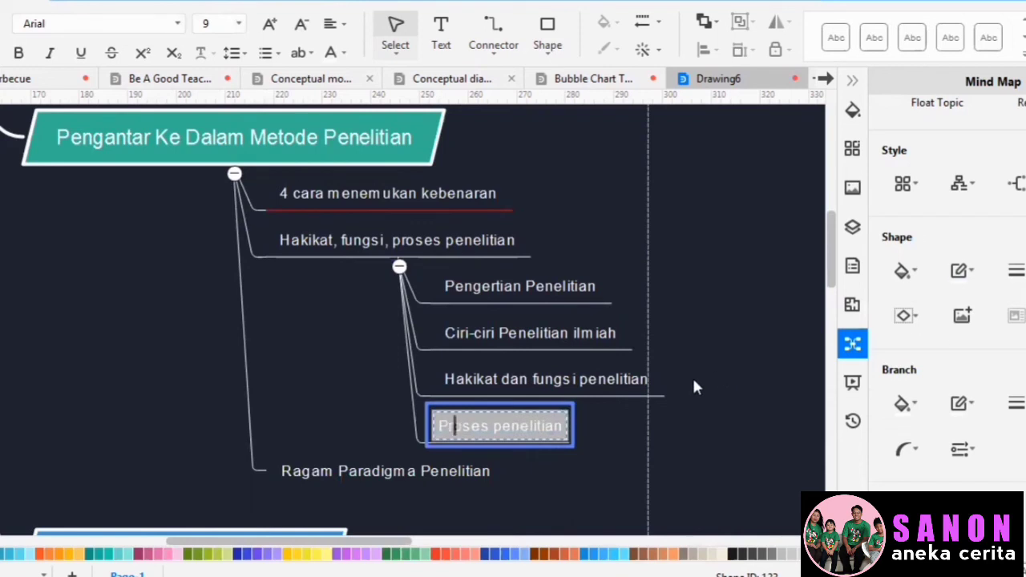
{"action": "left_click", "coordinate": [693, 381]}
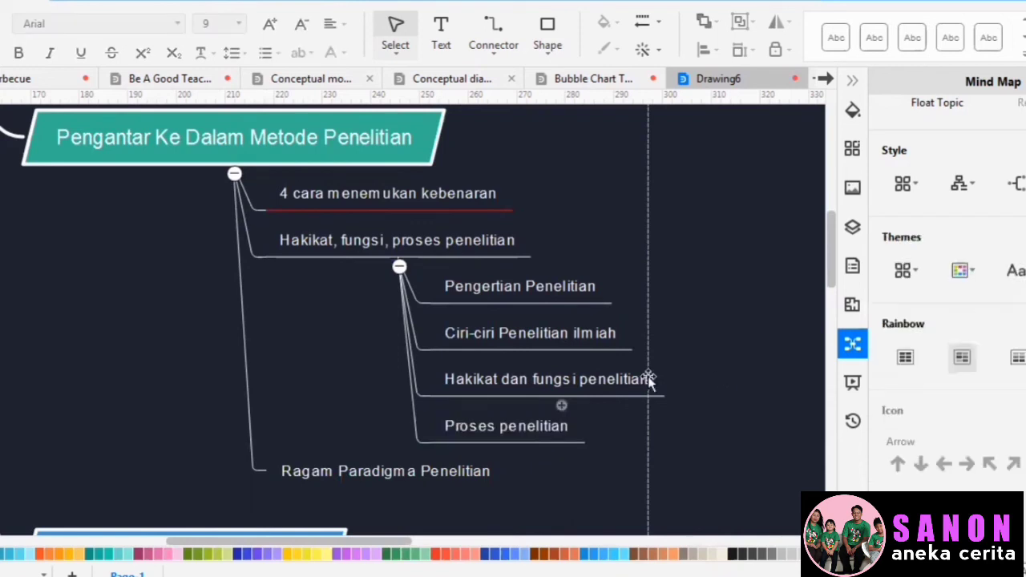
- Color the underline of the "Hakikat, fungsi, proses penelitian" topic yellow
{"action": "left_click", "coordinate": [470, 252]}
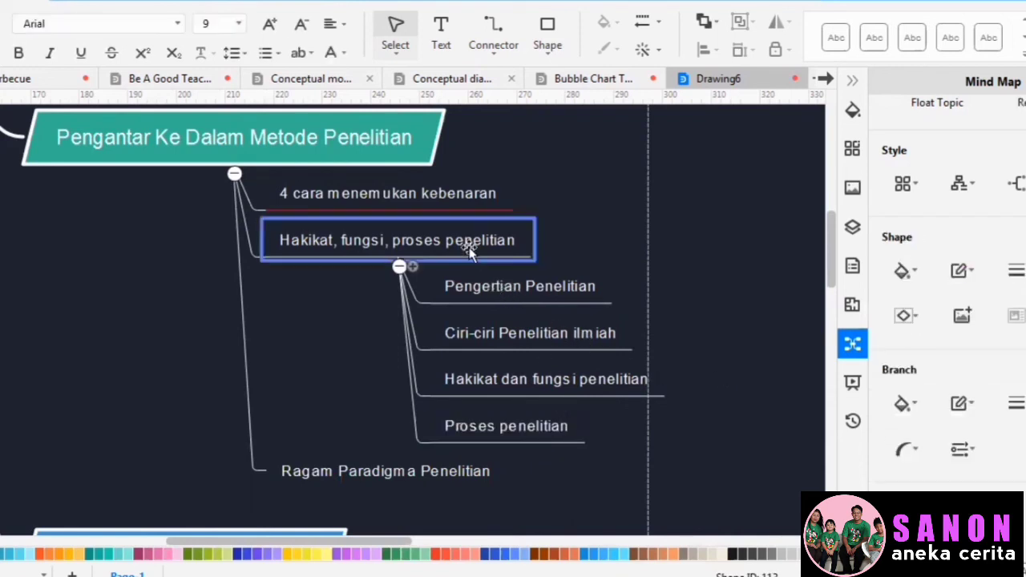
{"action": "left_click", "coordinate": [972, 271]}
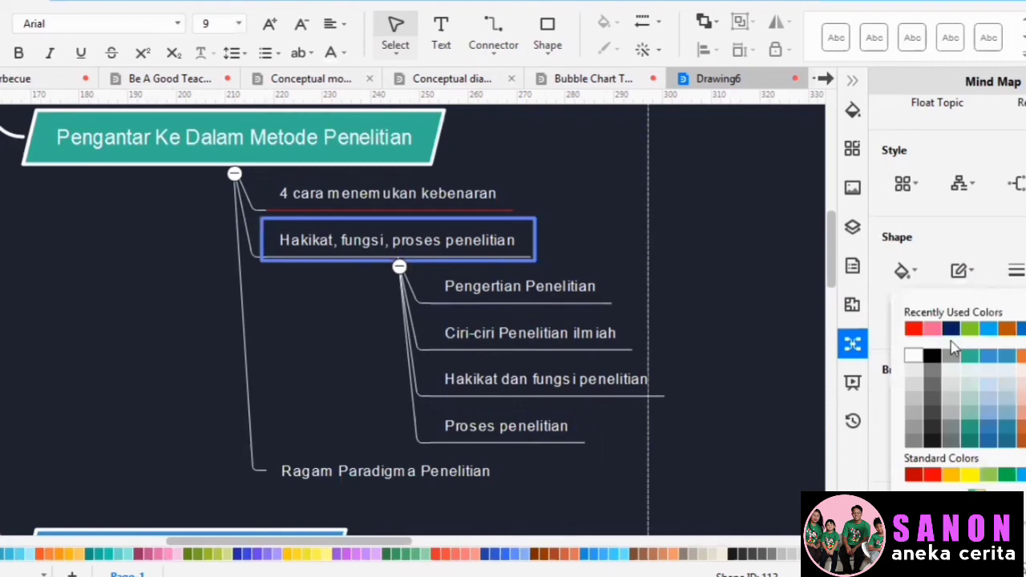
{"action": "left_click", "coordinate": [970, 475]}
- Set the underline color of the "Pengertian Penelitian" subtopic to white
{"action": "left_click", "coordinate": [522, 297]}
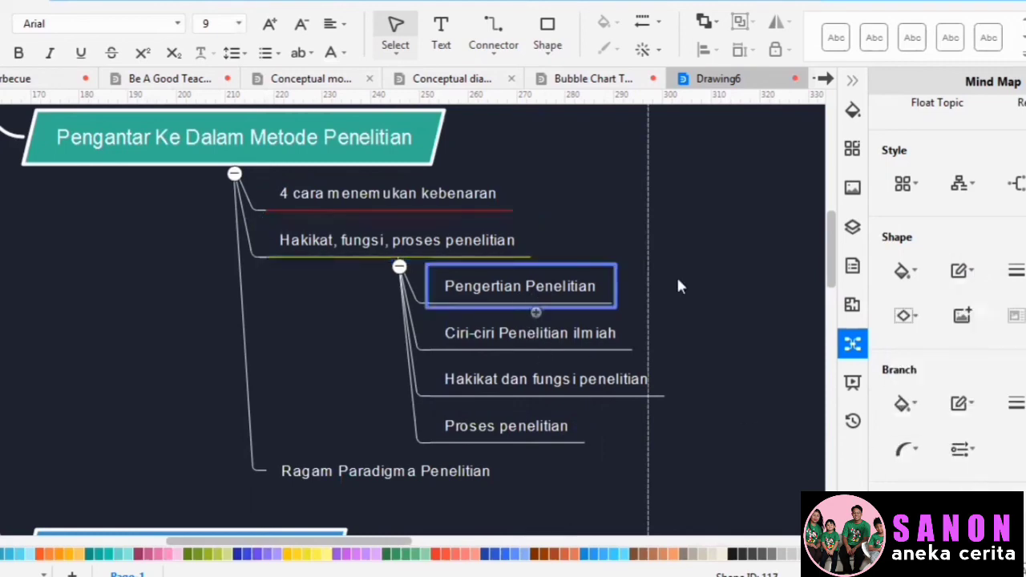
{"action": "left_click", "coordinate": [971, 273]}
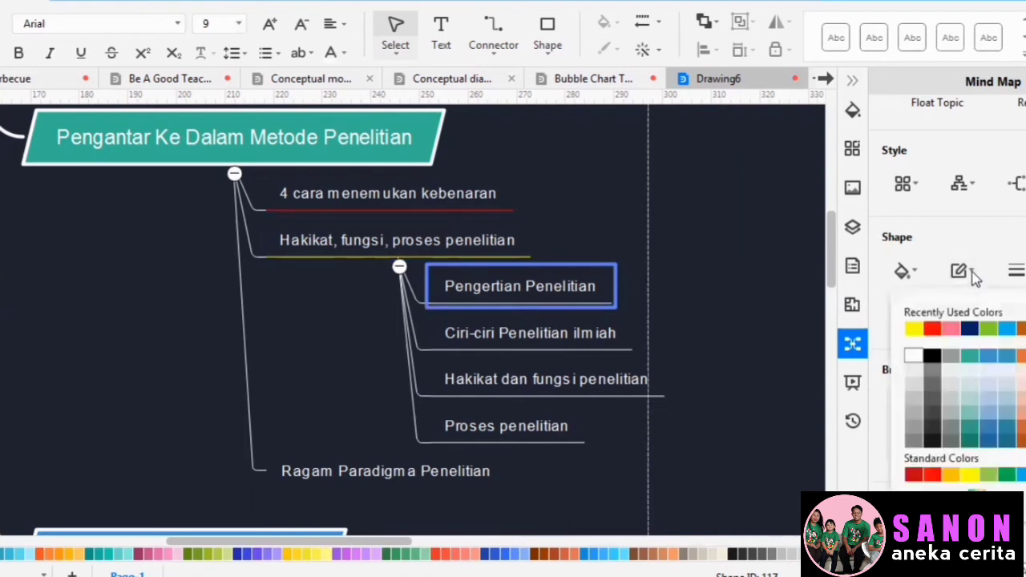
{"action": "left_click", "coordinate": [915, 358]}
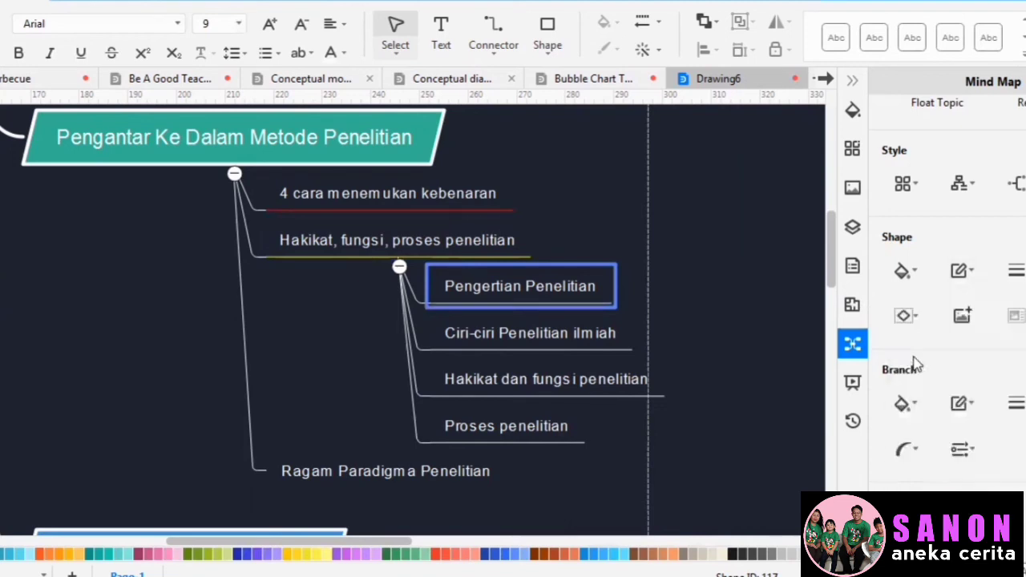
- Set the underline colors of the "Ciri-ciri Penelitian ilmiah", "Hakikat dan fungsi penelitian" and "Proses penelitian" subtopics to blue, red and green respectively
{"action": "left_click", "coordinate": [532, 342]}
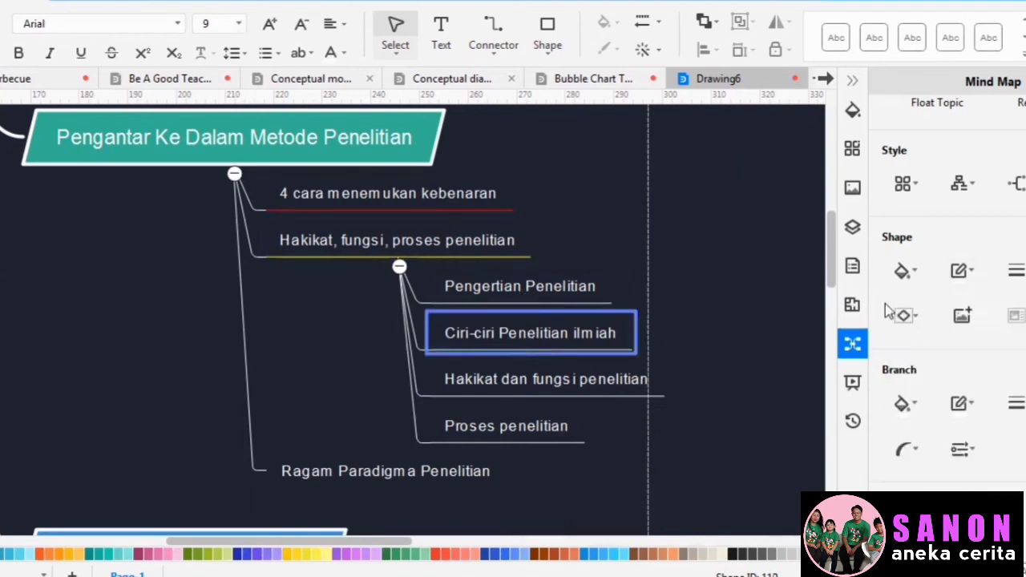
{"action": "left_click", "coordinate": [970, 271]}
{"action": "left_click", "coordinate": [1020, 474]}
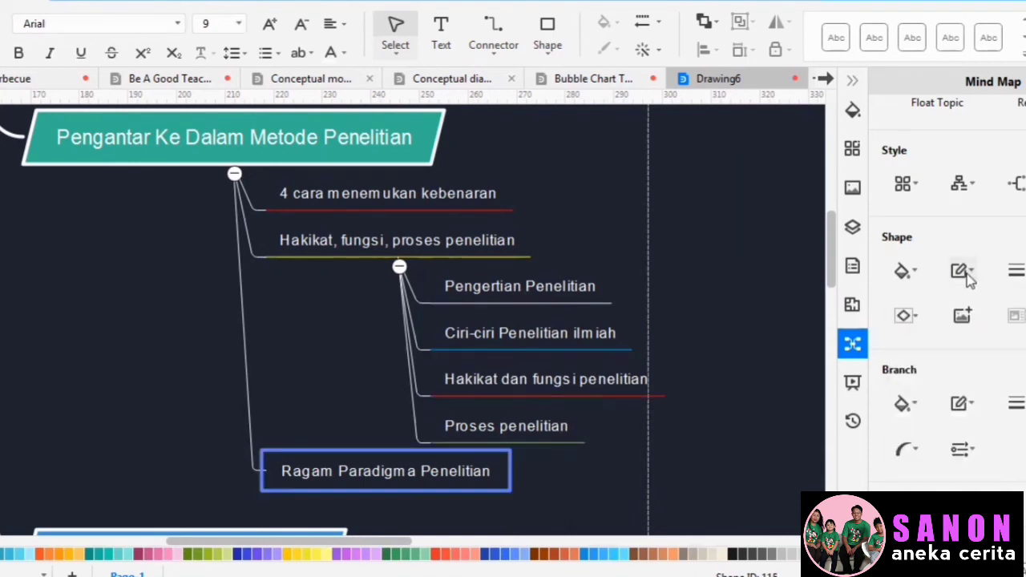
- Set the line color of the "Ragam Paradigma Penelitian" topic to pink
{"action": "left_click", "coordinate": [969, 274]}
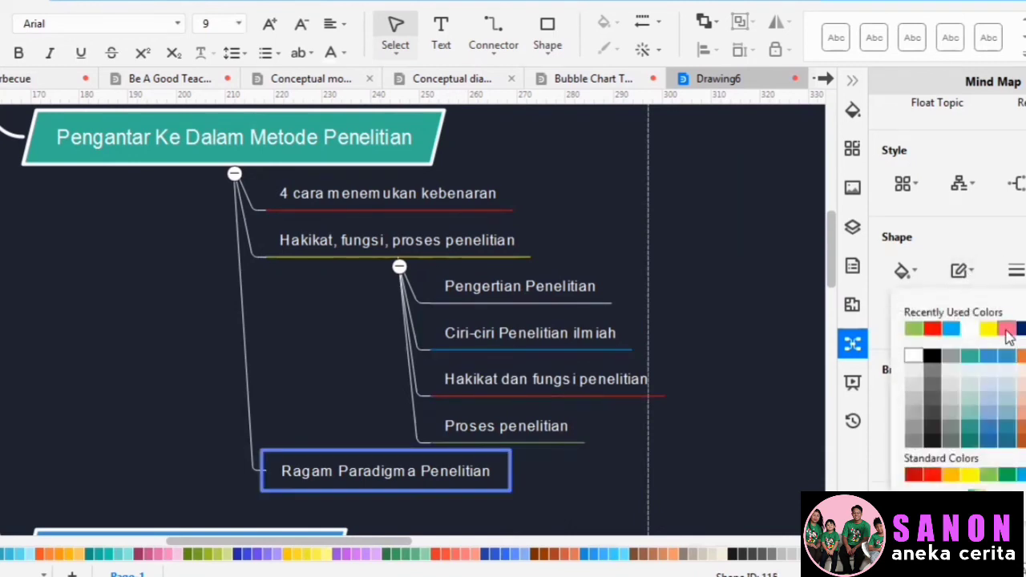
{"action": "left_click", "coordinate": [1008, 330]}
{"action": "left_click", "coordinate": [632, 334]}
{"action": "scroll", "coordinate": [423, 414], "scroll_direction": "down", "scroll_amount": 1}
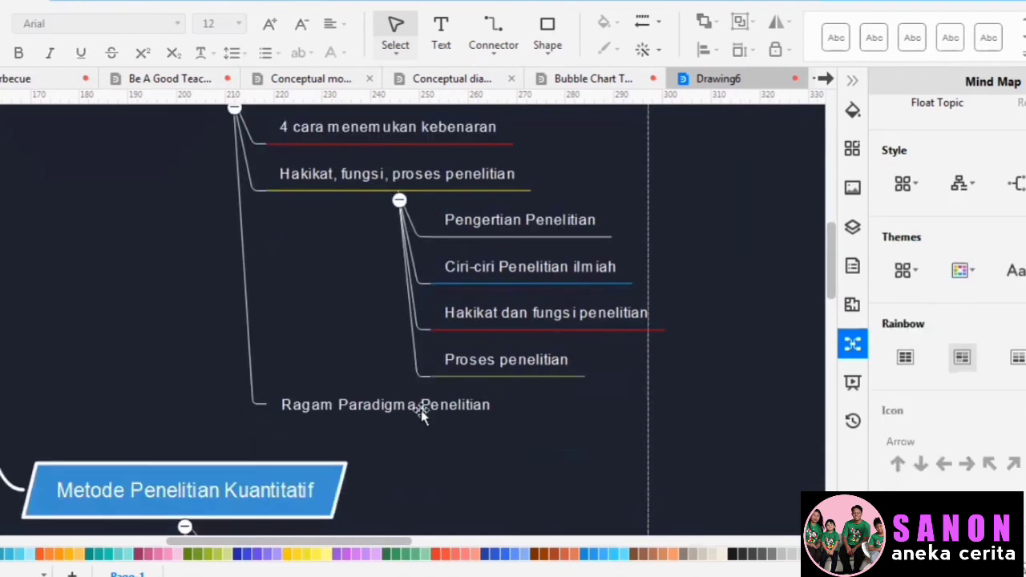
- Change the shape of the "Ragam Paradigma Penelitian" topic to a hexagon
{"action": "left_click", "coordinate": [361, 417]}
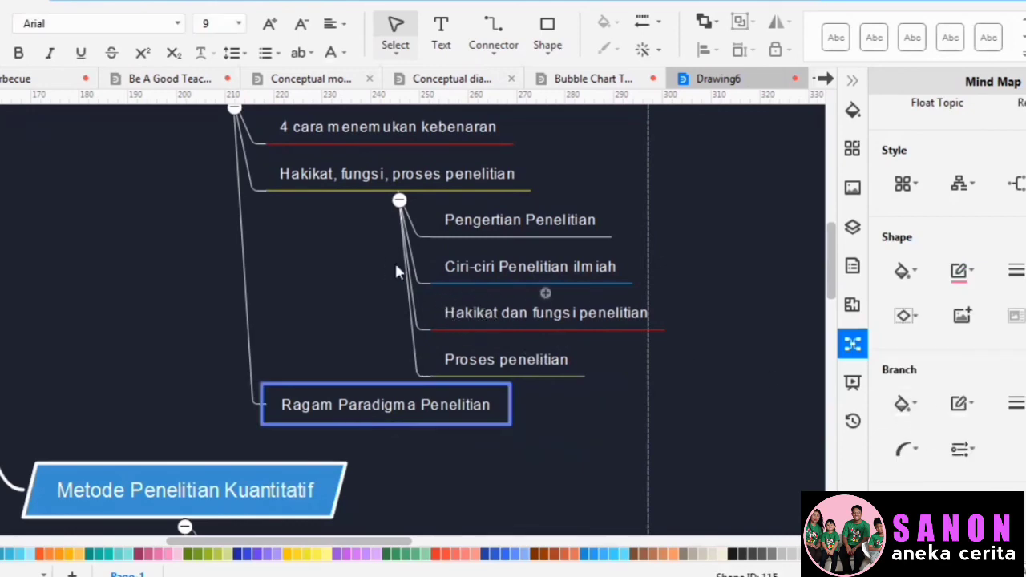
{"action": "scroll", "coordinate": [391, 289], "scroll_direction": "up", "scroll_amount": 2}
{"action": "scroll", "coordinate": [417, 308], "scroll_direction": "down", "scroll_amount": 3}
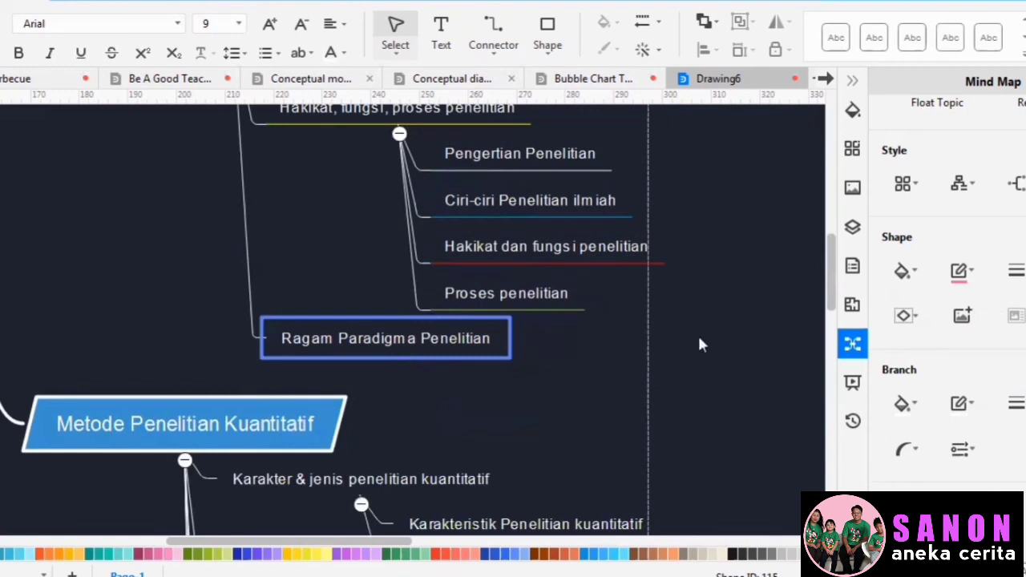
{"action": "left_click", "coordinate": [906, 315]}
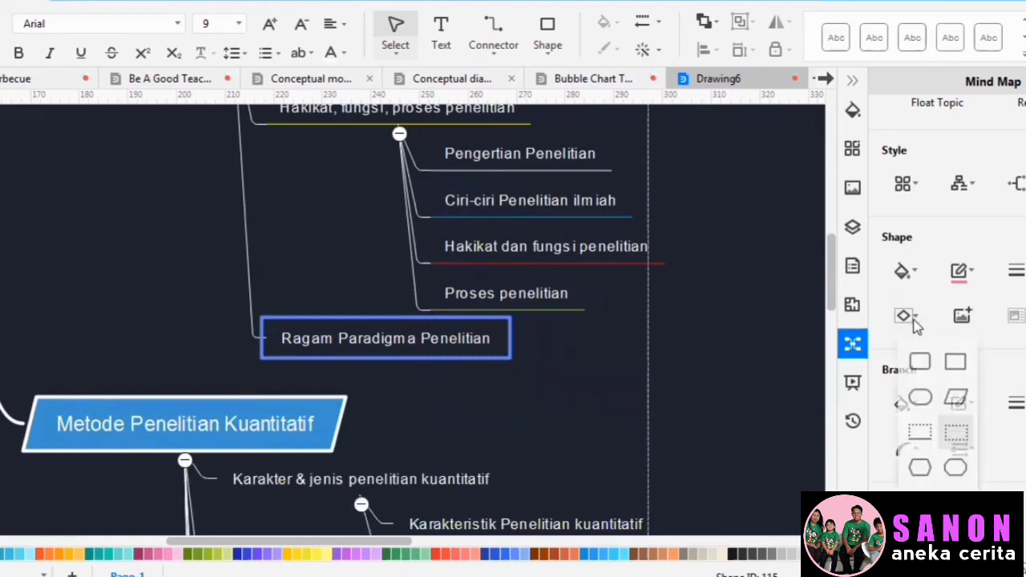
{"action": "left_click", "coordinate": [919, 468]}
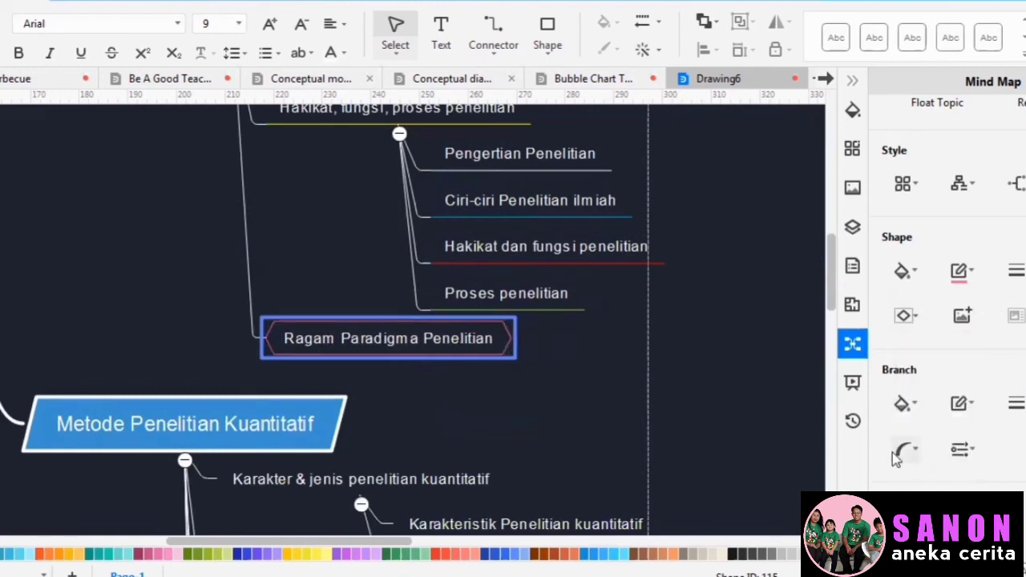
{"action": "left_click", "coordinate": [584, 369]}
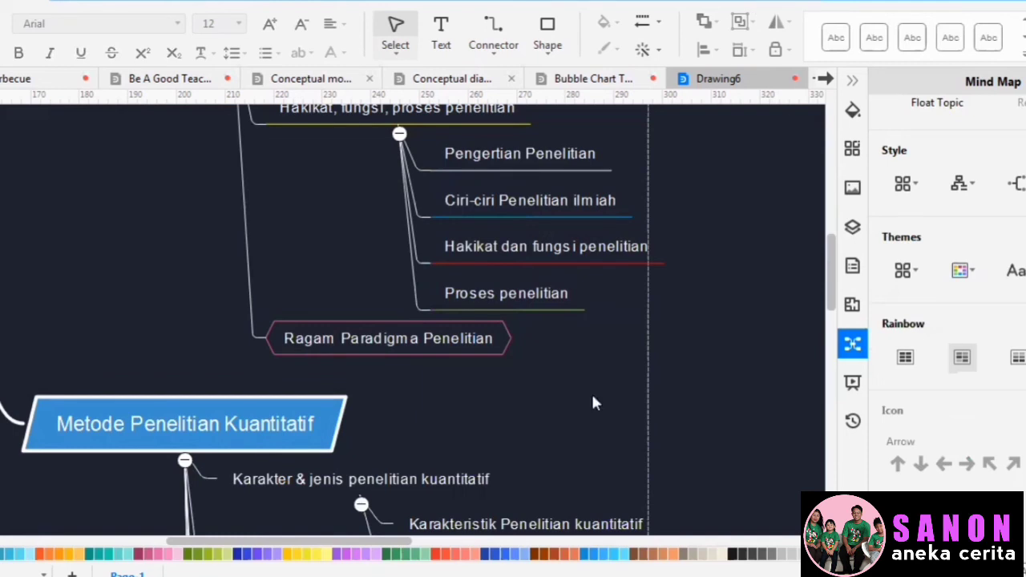
- Change the shape of the "Pengertian Penelitian" subtopic from an underline to a rounded pill
{"action": "scroll", "coordinate": [537, 401], "scroll_direction": "up", "scroll_amount": 2}
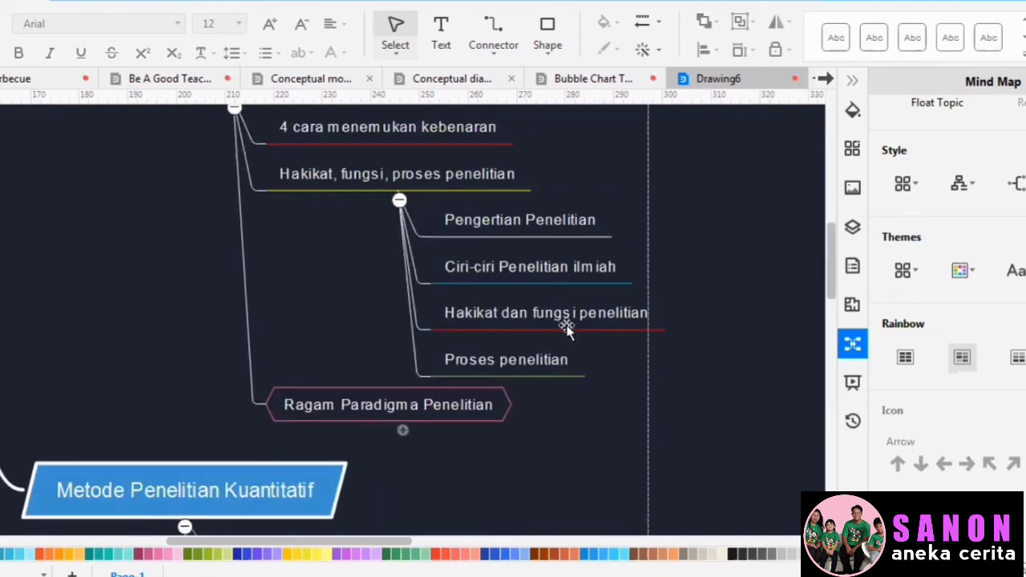
{"action": "left_click", "coordinate": [549, 232]}
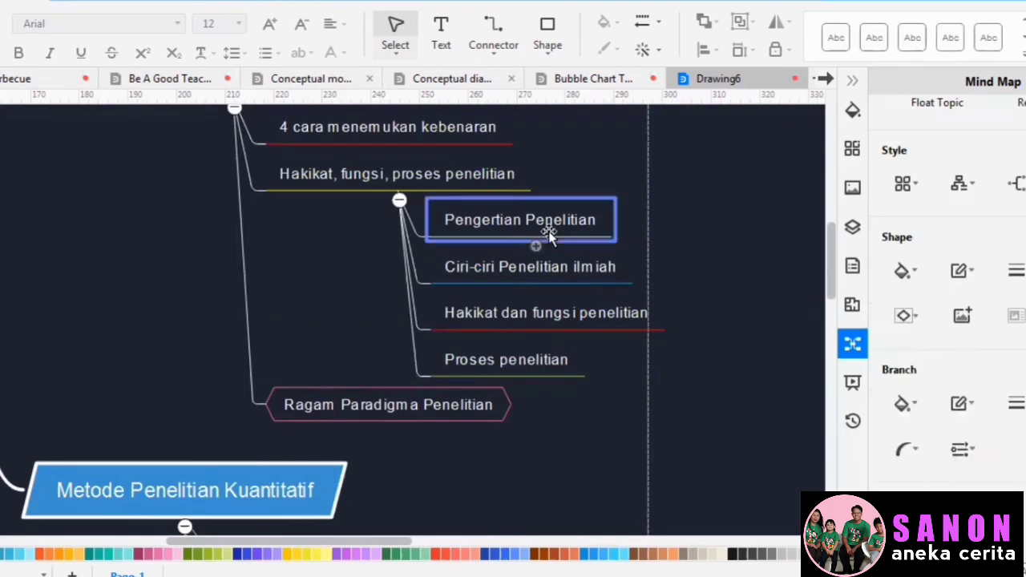
{"action": "left_click", "coordinate": [910, 405]}
{"action": "left_click", "coordinate": [906, 315]}
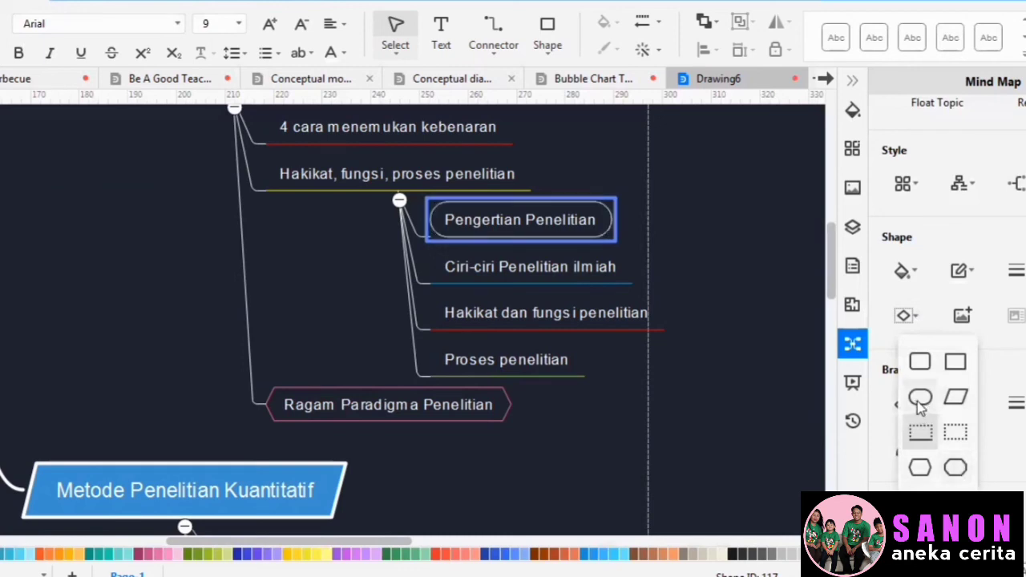
{"action": "left_click", "coordinate": [920, 405]}
{"action": "left_click", "coordinate": [702, 305]}
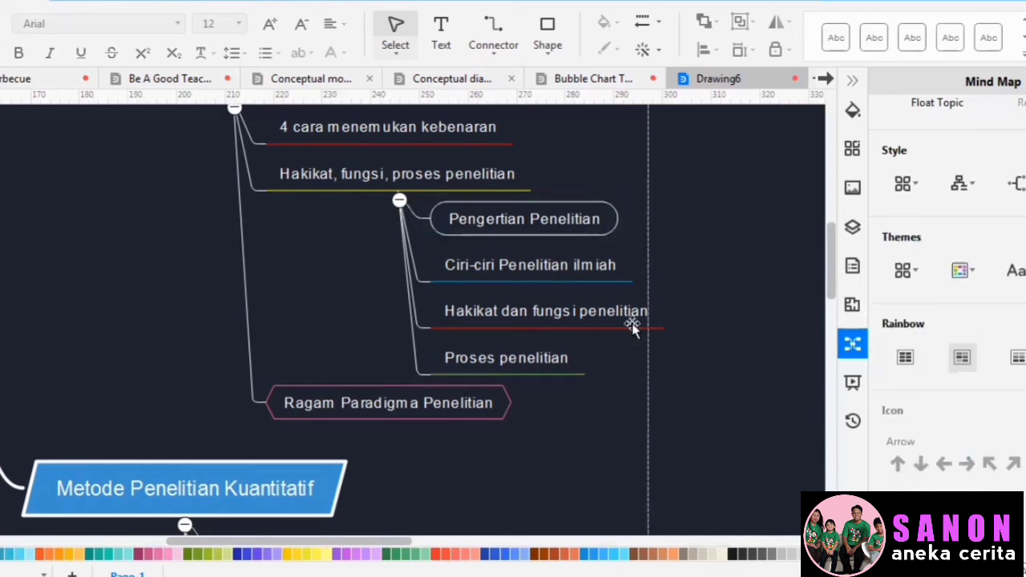
- Color the outline of the "Pengertian Penelitian" subtopic blue
{"action": "left_click", "coordinate": [563, 232]}
{"action": "left_click", "coordinate": [974, 272]}
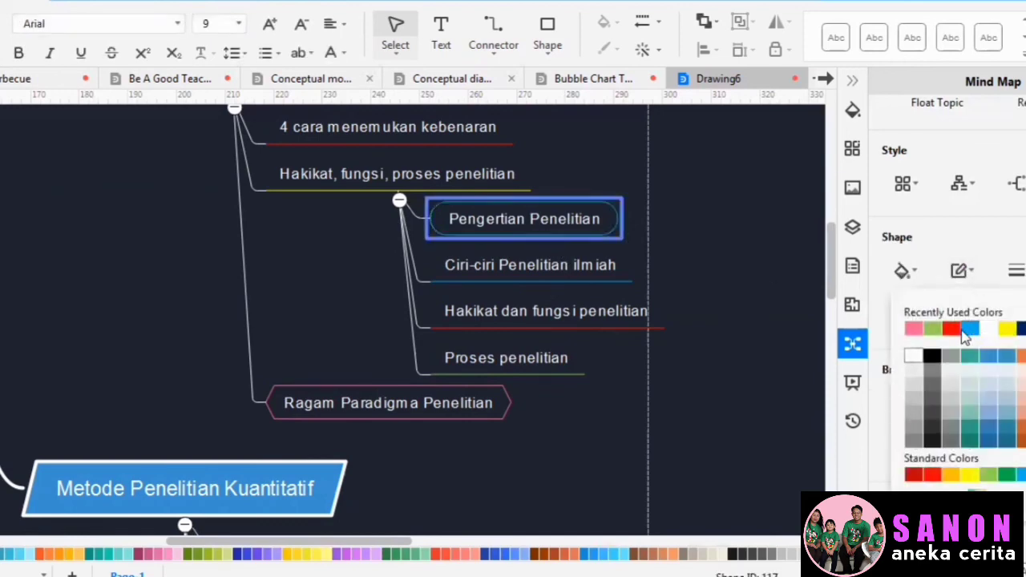
{"action": "left_click", "coordinate": [963, 329]}
{"action": "left_click", "coordinate": [708, 358]}
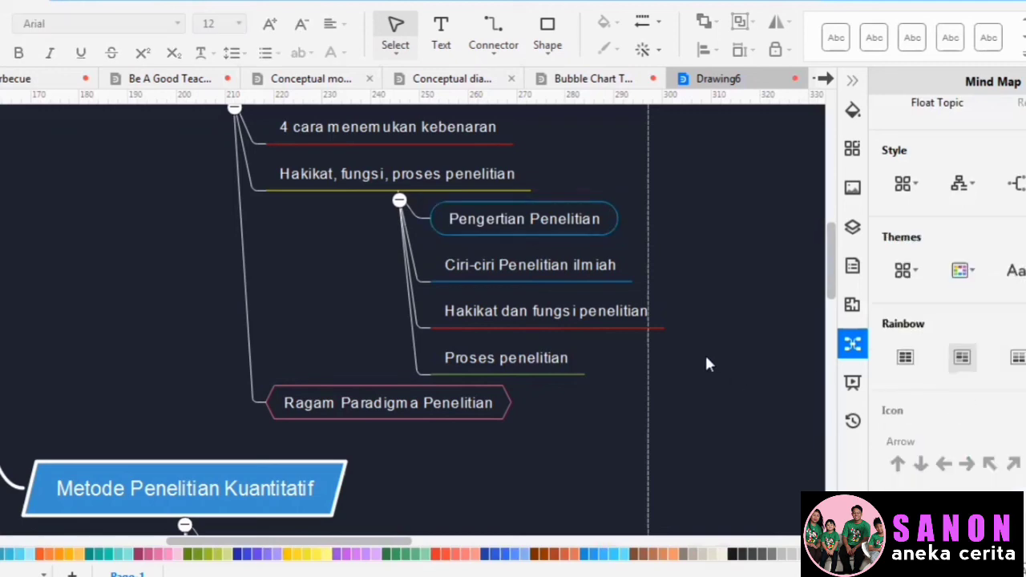
- Apply a thicker line weight to the outline of the "Pengertian Penelitian" subtopic
{"action": "left_click", "coordinate": [594, 235]}
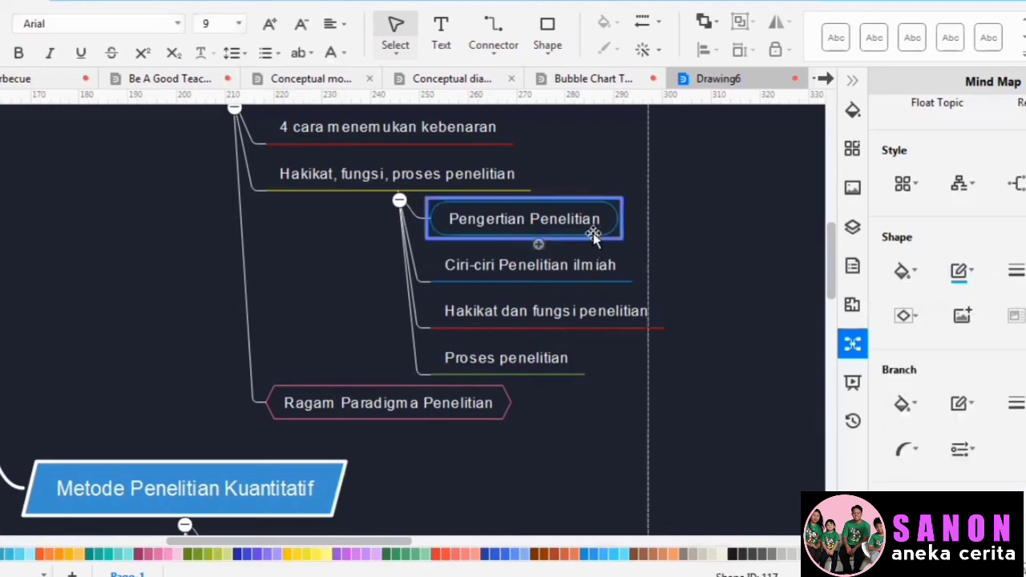
{"action": "left_click", "coordinate": [1017, 273]}
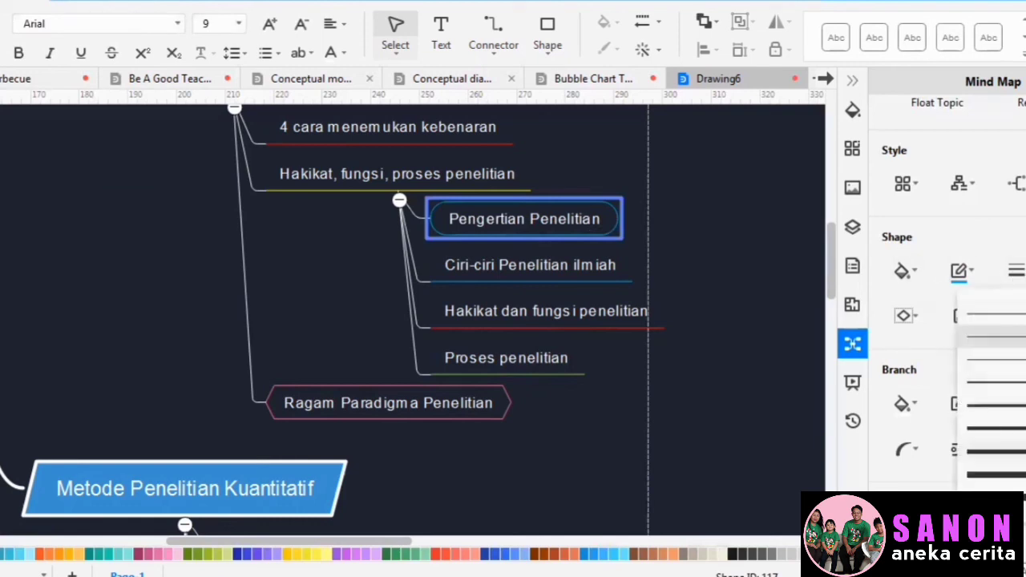
{"action": "left_click", "coordinate": [1002, 336]}
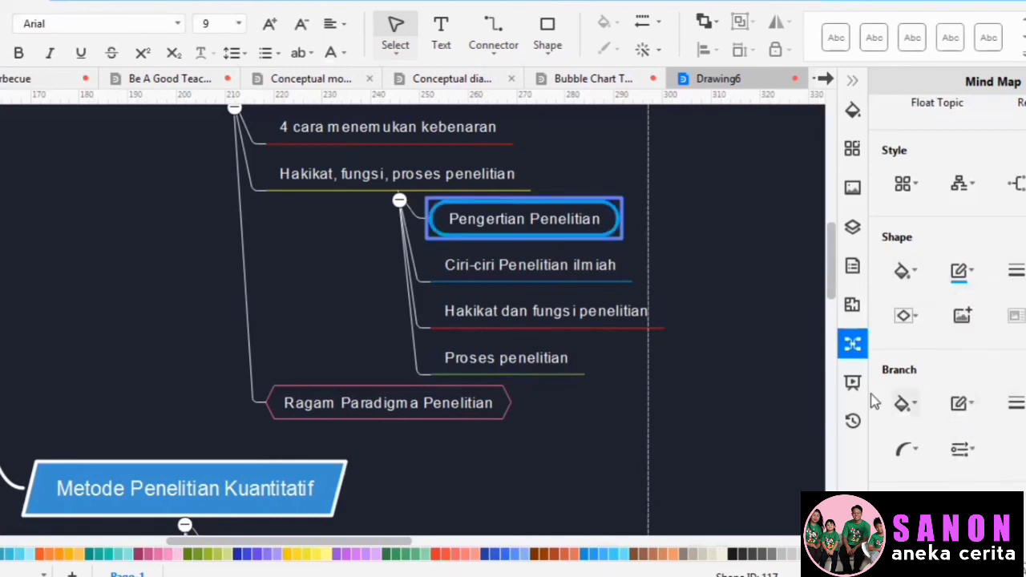
{"action": "left_click", "coordinate": [730, 335]}
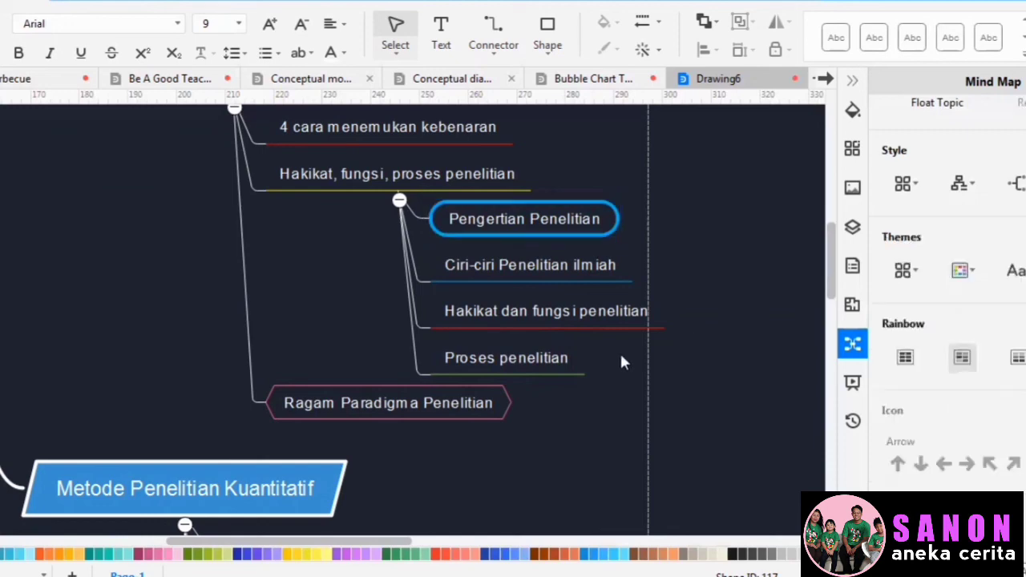
- Number the topics under "Pengantar Ke Dalam Metode Penelitian" in the 1, 2, 3 style
{"action": "scroll", "coordinate": [618, 360], "scroll_direction": "up", "scroll_amount": 3}
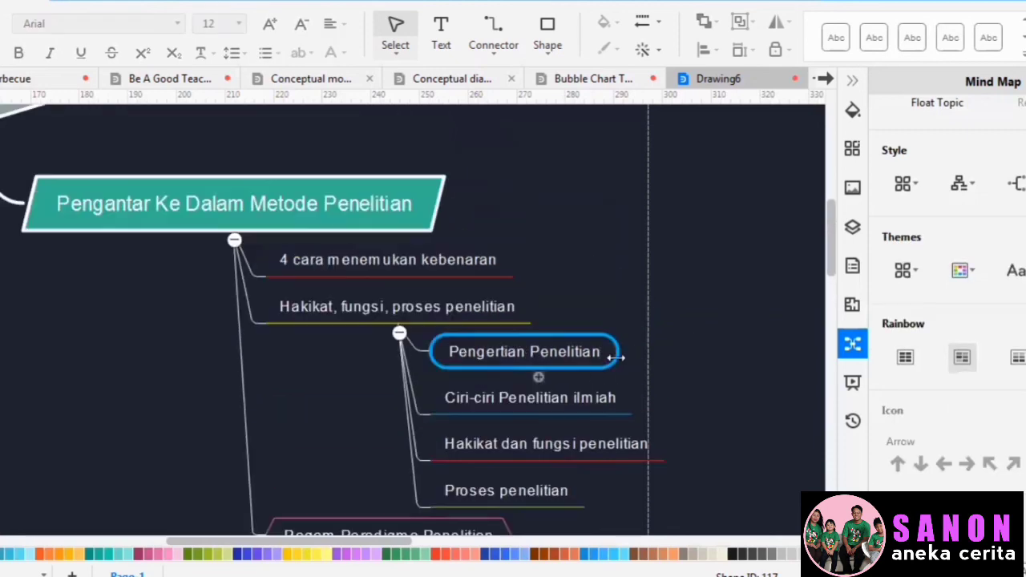
{"action": "left_click", "coordinate": [302, 228]}
{"action": "left_click", "coordinate": [1017, 183]}
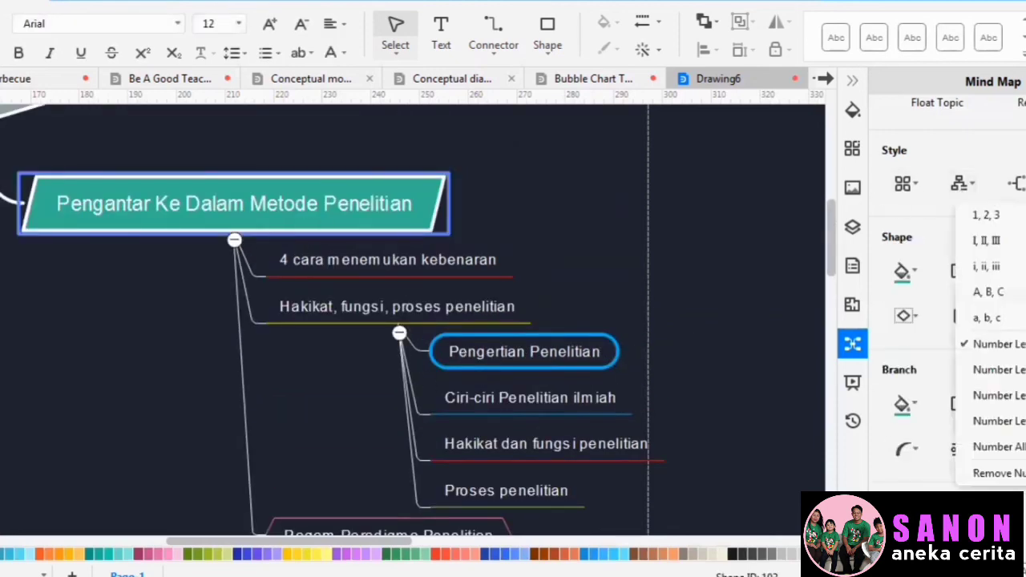
{"action": "left_click", "coordinate": [998, 221]}
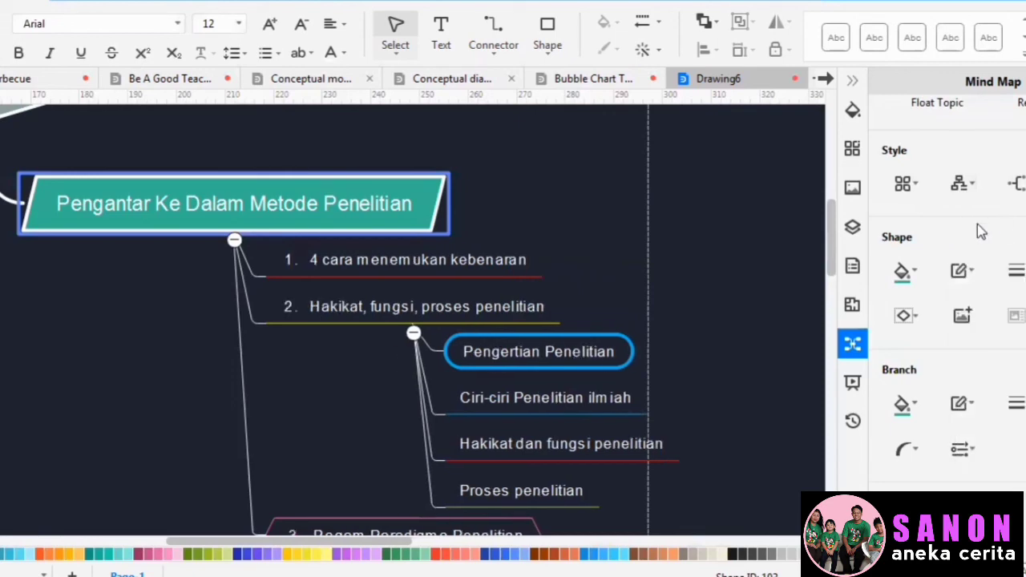
{"action": "scroll", "coordinate": [431, 385], "scroll_direction": "down", "scroll_amount": 1}
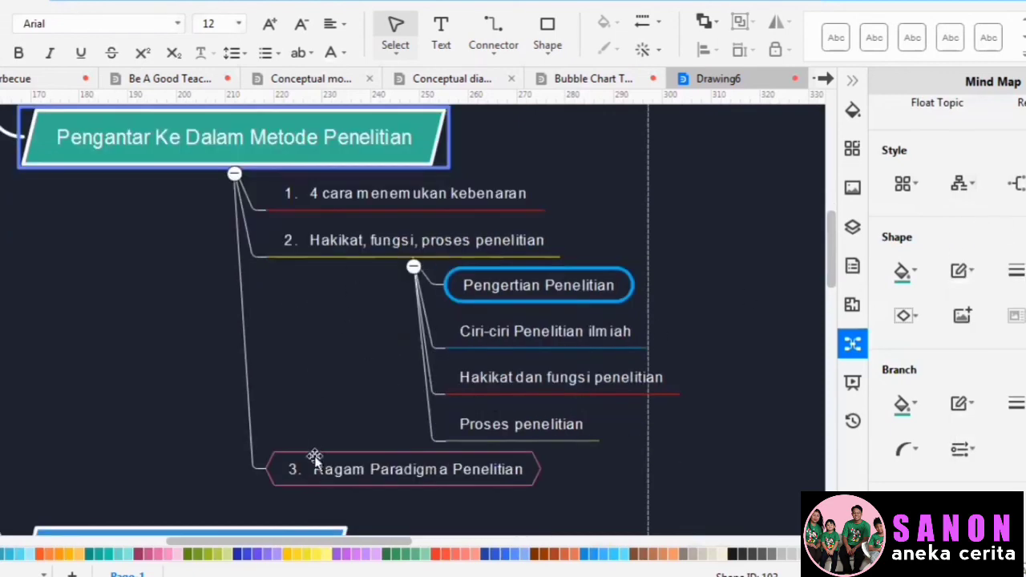
{"action": "scroll", "coordinate": [321, 430], "scroll_direction": "down", "scroll_amount": 5}
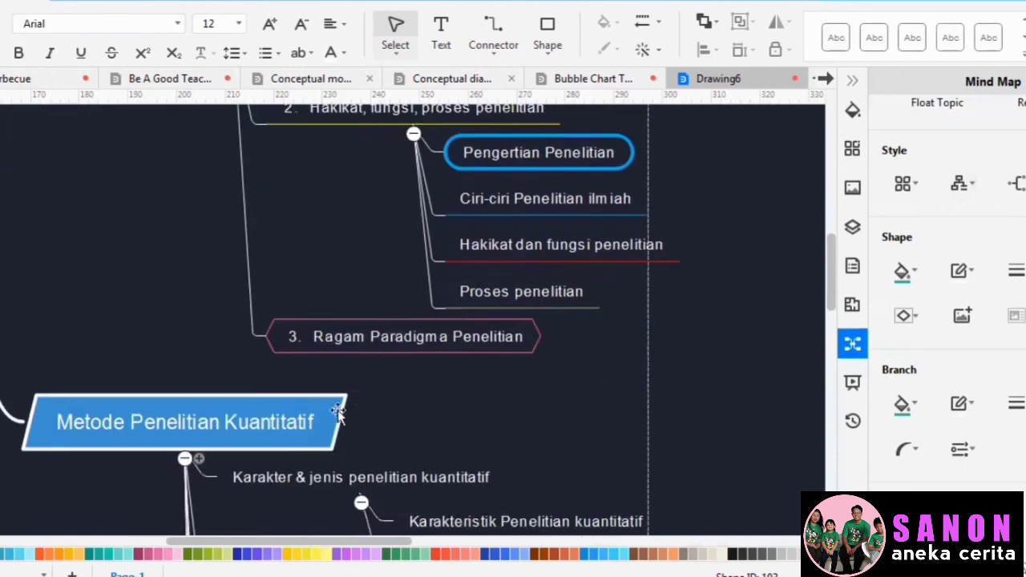
- Number the four subtopics under "Hakikat, fungsi, proses penelitian" in the 1, 2, 3 style
{"action": "scroll", "coordinate": [331, 413], "scroll_direction": "up", "scroll_amount": 6}
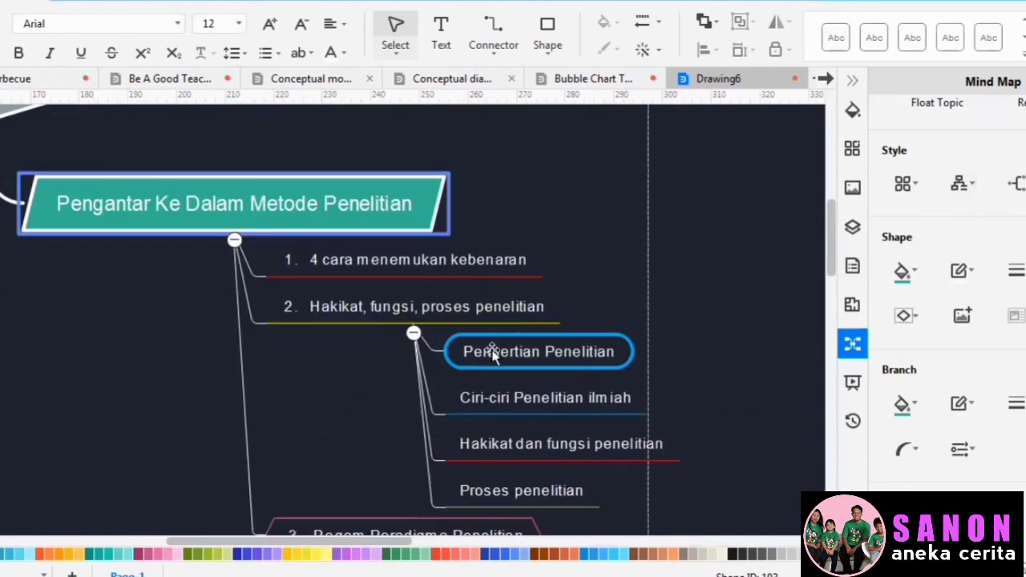
{"action": "left_click", "coordinate": [418, 314]}
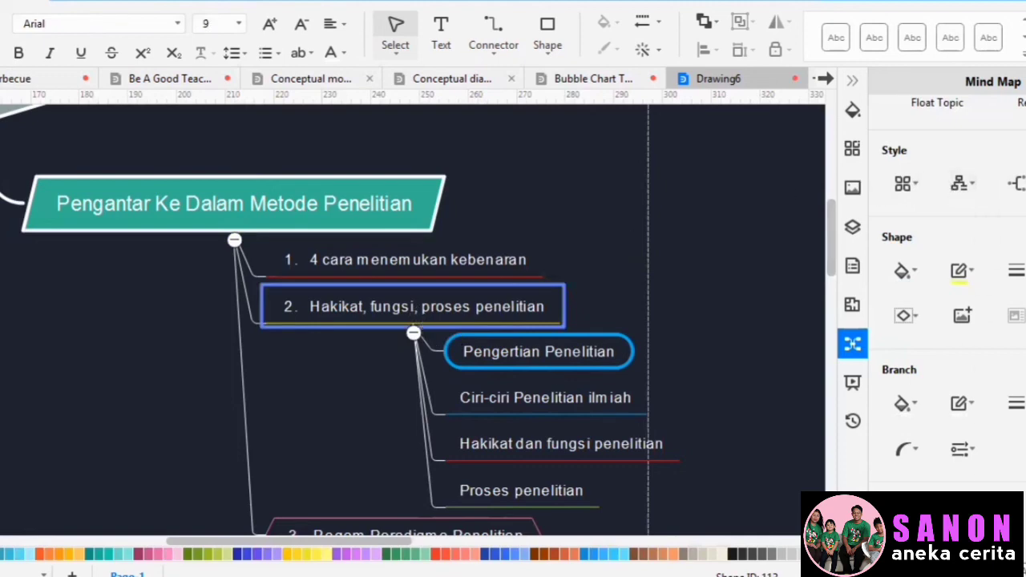
{"action": "left_click", "coordinate": [1016, 183]}
{"action": "left_click", "coordinate": [986, 215]}
{"action": "scroll", "coordinate": [543, 377], "scroll_direction": "down", "scroll_amount": 2}
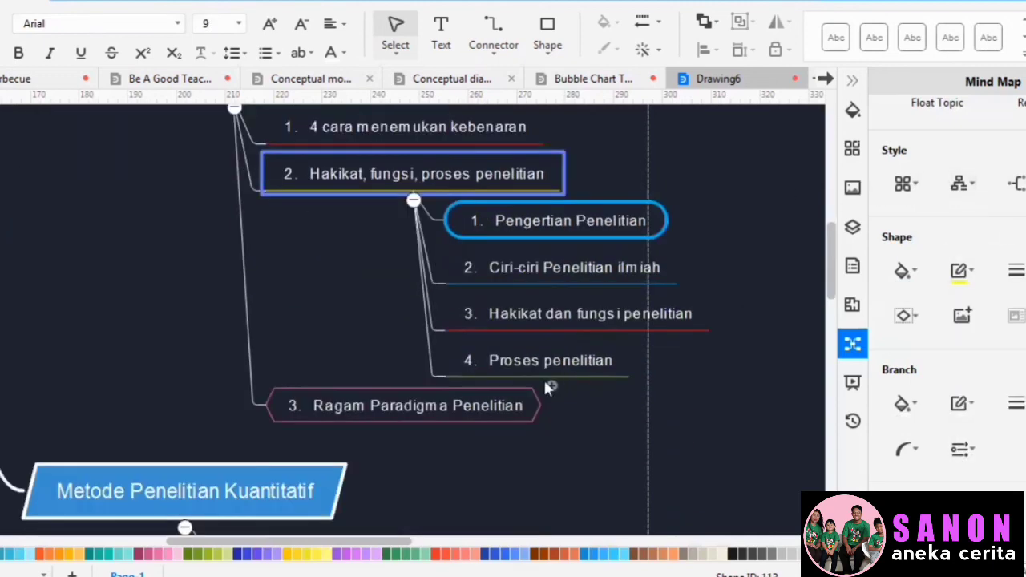
- Collapse the Mind Map settings and examine all branches and the overall layout of the map
{"action": "scroll", "coordinate": [363, 451], "scroll_direction": "up", "scroll_amount": 4}
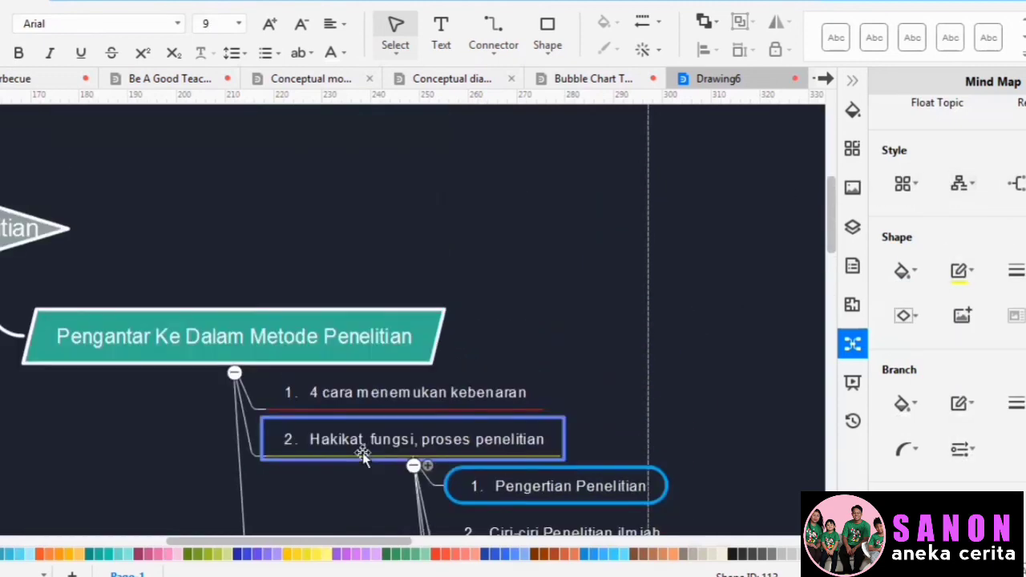
{"action": "scroll", "coordinate": [362, 454], "scroll_direction": "down", "scroll_amount": 3}
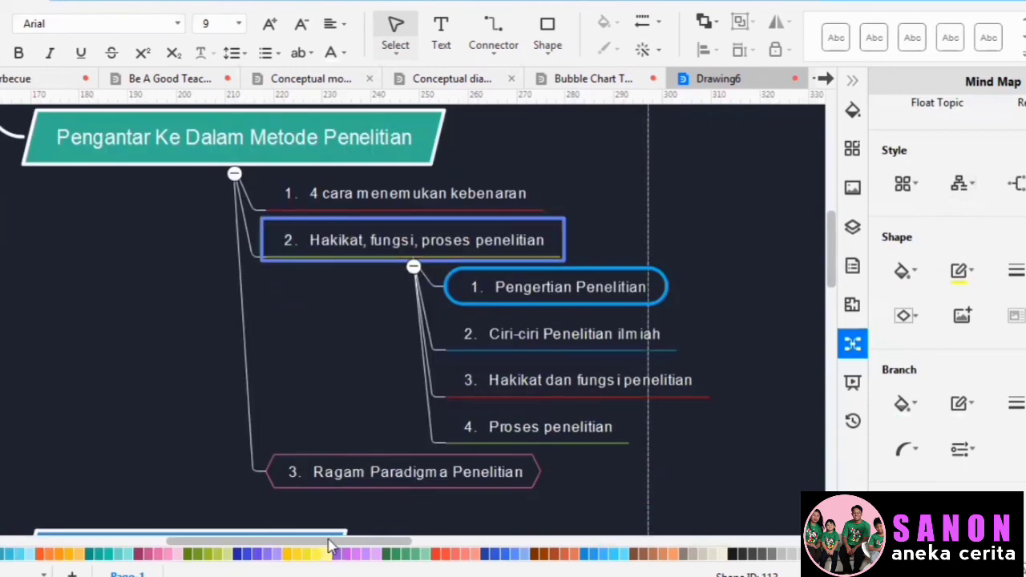
{"action": "left_click_drag", "start_coordinate": [328, 541], "coordinate": [137, 536]}
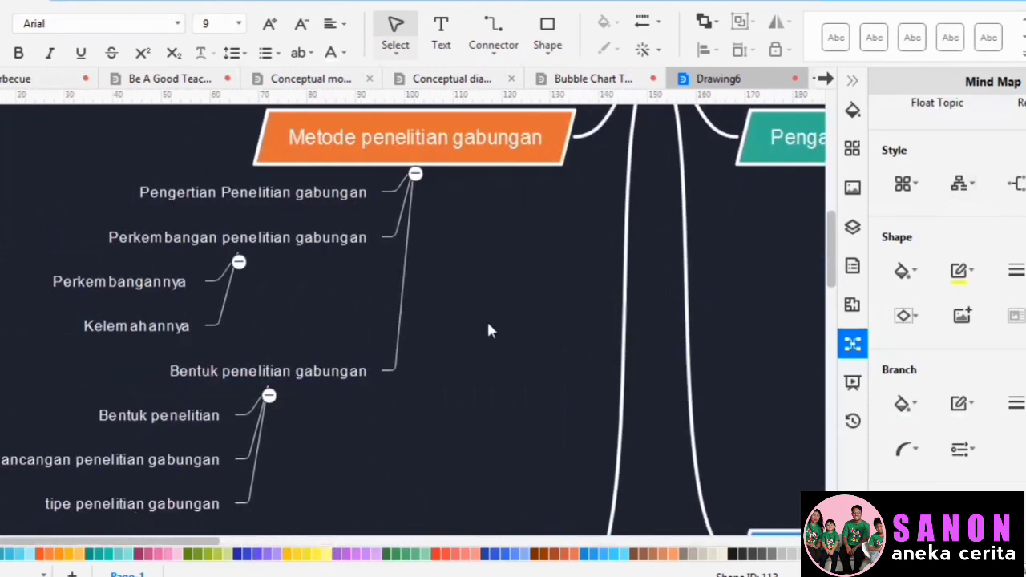
{"action": "scroll", "coordinate": [425, 240], "scroll_direction": "up", "scroll_amount": 5}
{"action": "scroll", "coordinate": [442, 268], "scroll_direction": "down", "scroll_amount": 15}
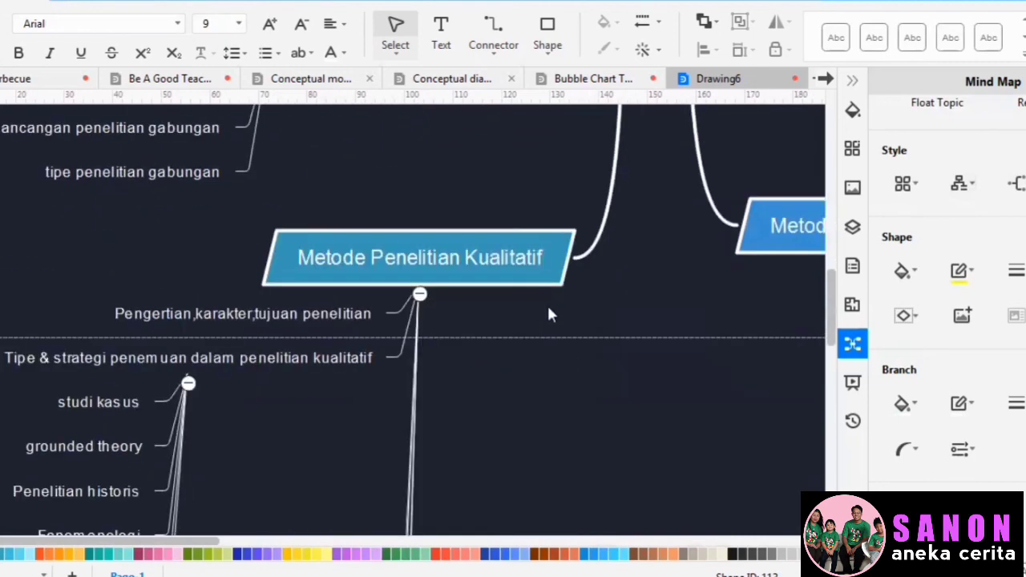
{"action": "scroll", "coordinate": [393, 369], "scroll_direction": "down", "scroll_amount": 3}
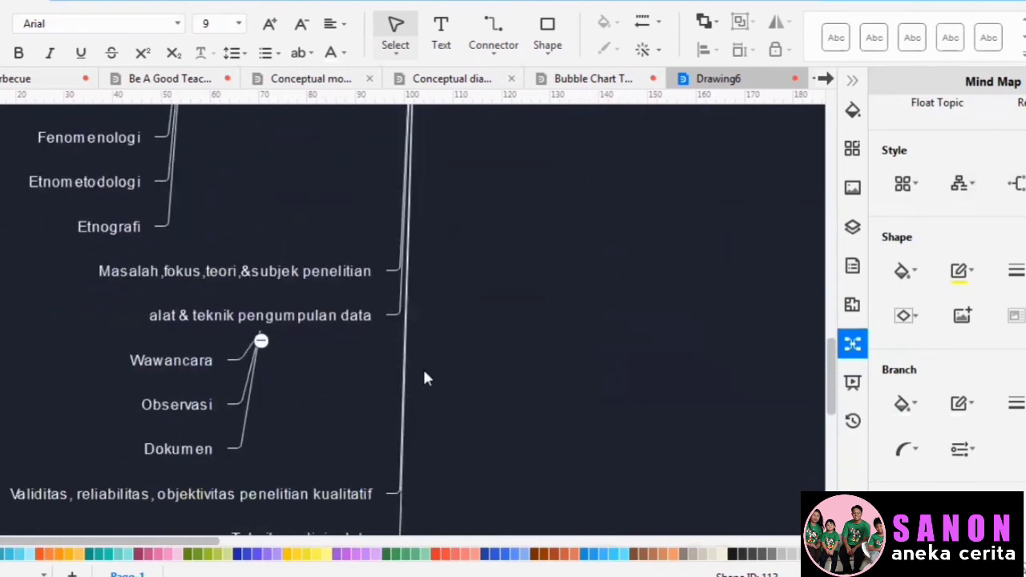
{"action": "left_click", "coordinate": [852, 80]}
{"action": "scroll", "coordinate": [603, 332], "scroll_direction": "down", "scroll_amount": 2}
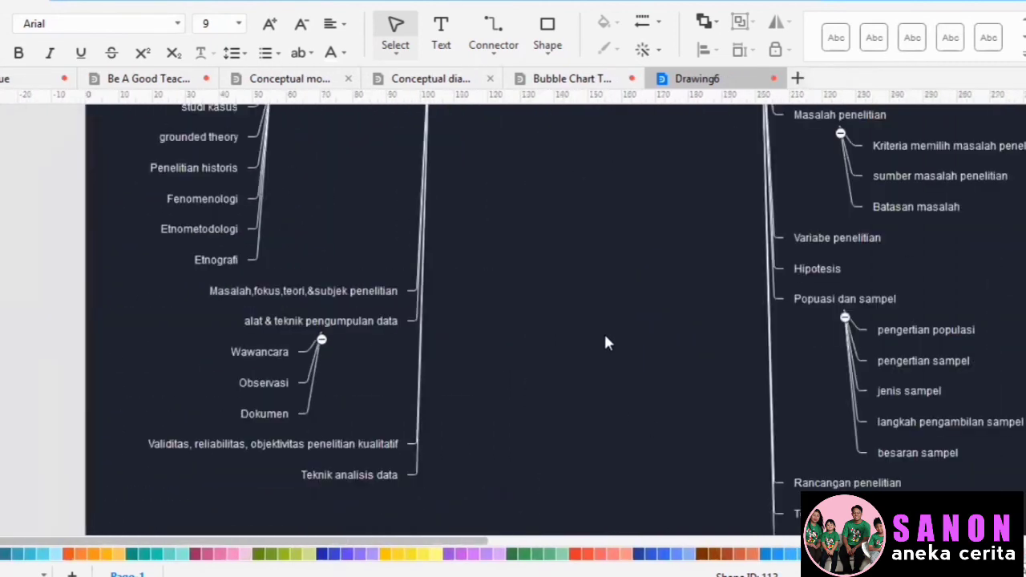
{"action": "scroll", "coordinate": [604, 340], "scroll_direction": "down", "scroll_amount": 3}
{"action": "scroll", "coordinate": [514, 361], "scroll_direction": "up", "scroll_amount": 6}
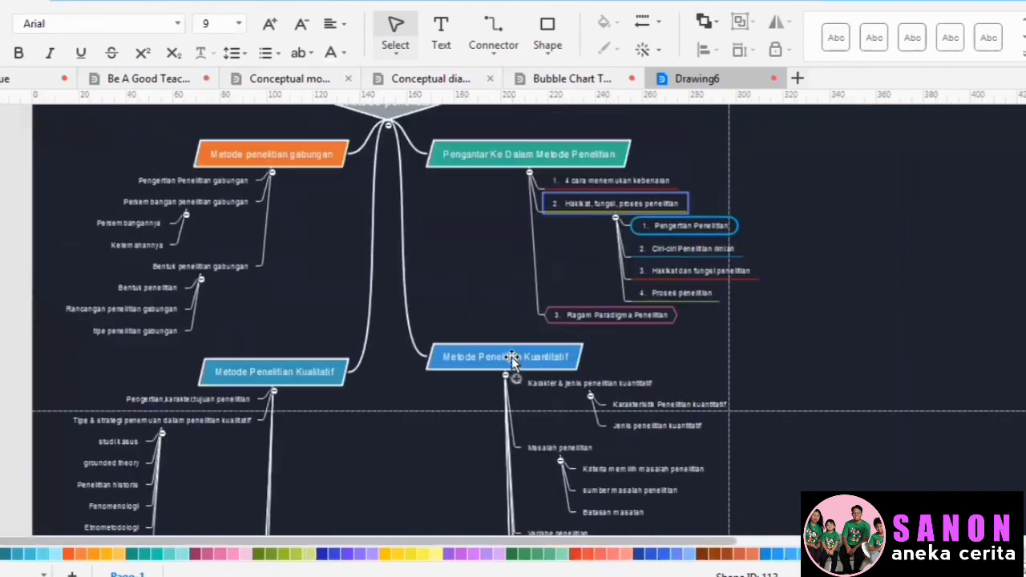
{"action": "scroll", "coordinate": [518, 365], "scroll_direction": "down", "scroll_amount": 2}
{"action": "scroll", "coordinate": [520, 357], "scroll_direction": "down", "scroll_amount": 2}
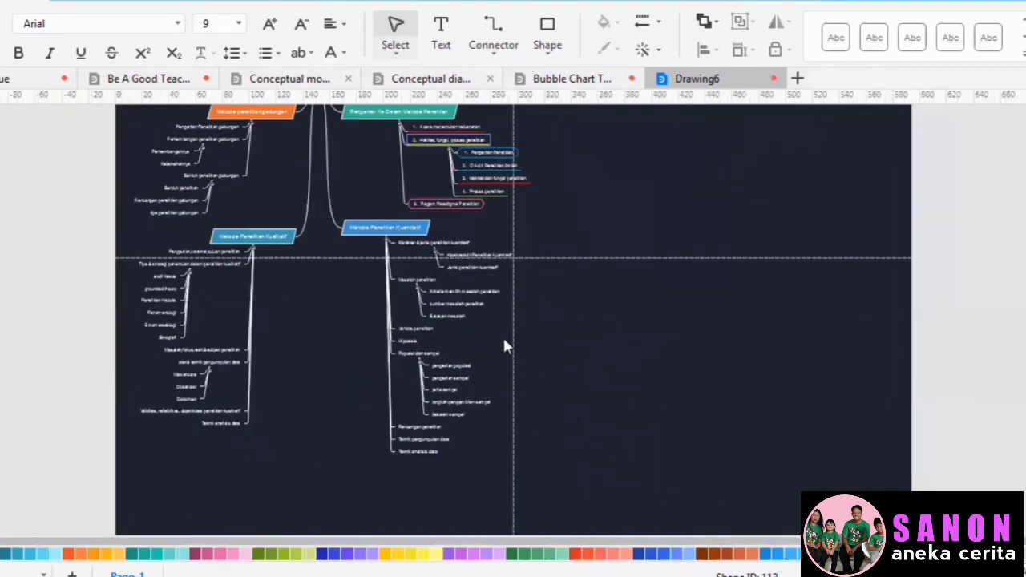
- Begin saving the mind map to the computer's Pictures library with the file name "peta konsep metode penelitian"
{"action": "scroll", "coordinate": [503, 335], "scroll_direction": "up", "scroll_amount": 1}
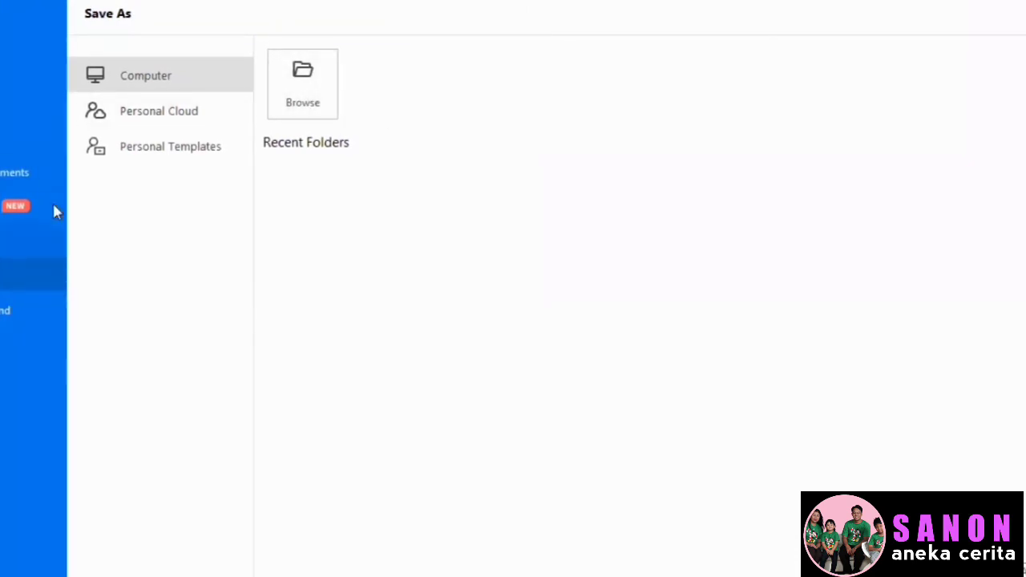
{"action": "left_click", "coordinate": [309, 94]}
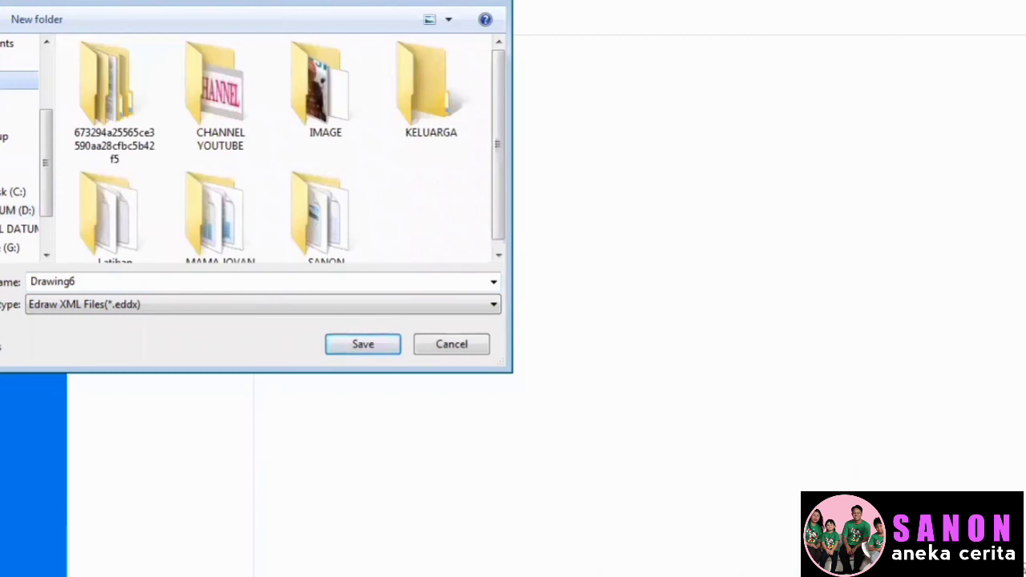
{"action": "double_click", "coordinate": [219, 281]}
{"action": "type", "text": "peta "}
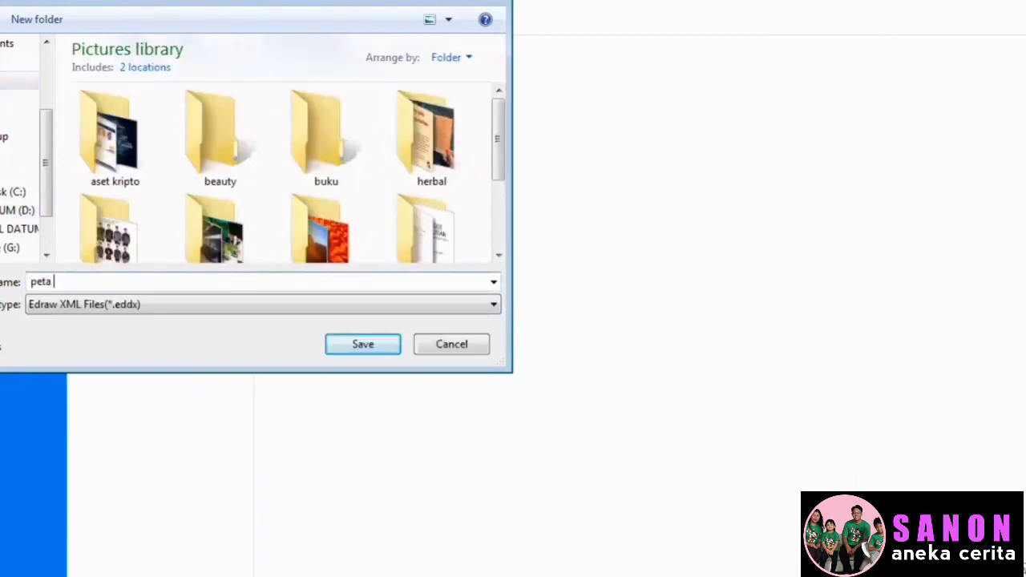
{"action": "type", "text": "konsep metode penelitian"}
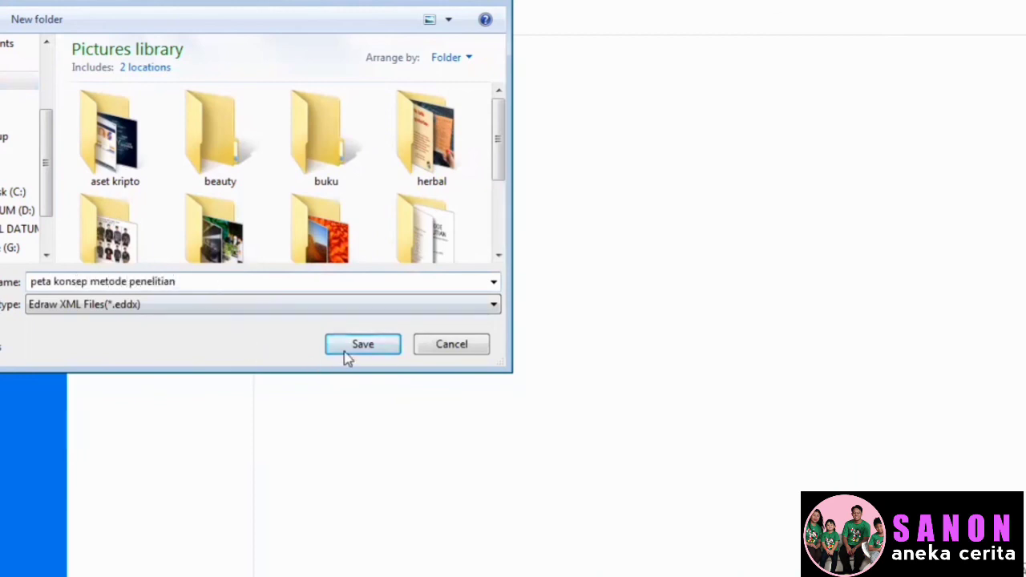
- Set the file type to JPEG File Interchange Format (*.jpg) and save the file
{"action": "left_click", "coordinate": [152, 310]}
{"action": "left_click", "coordinate": [84, 363]}
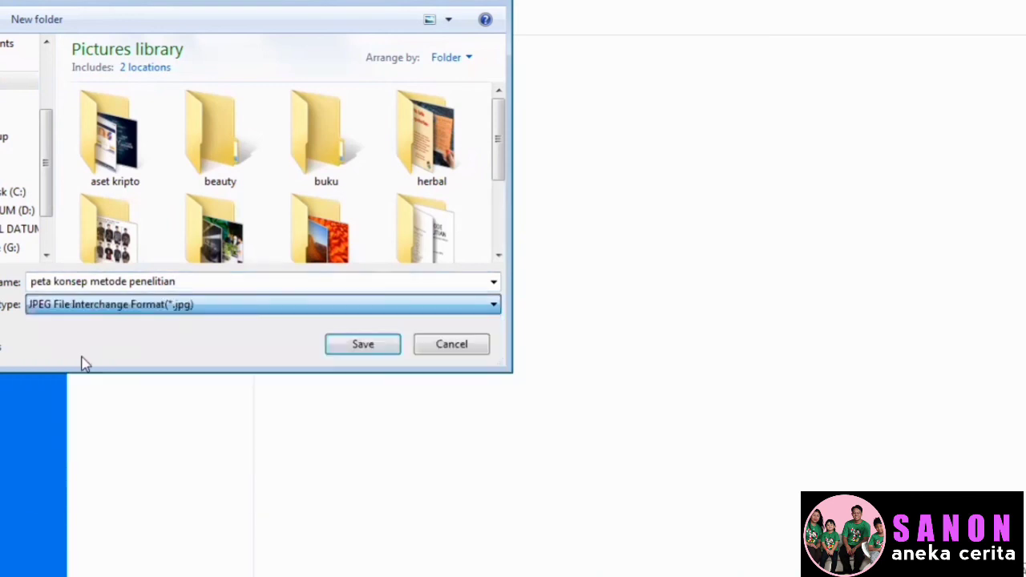
{"action": "left_click", "coordinate": [367, 351]}
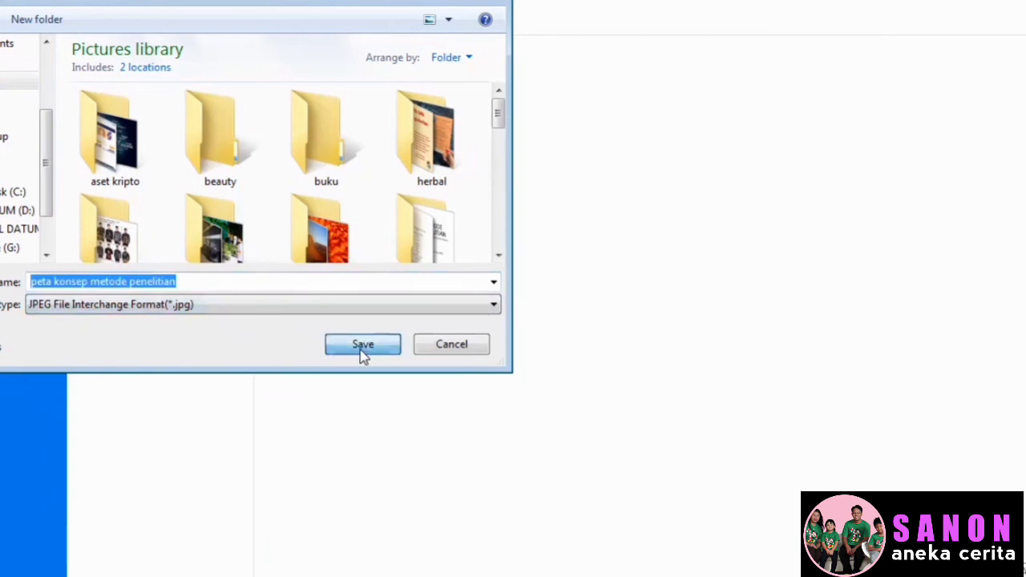